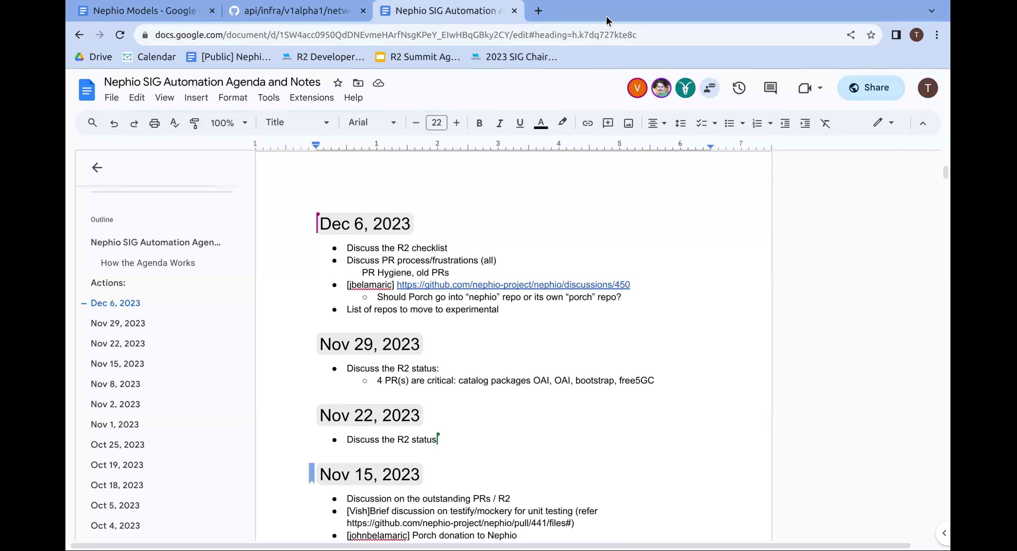
# Step: Open the nephio repository's Discussions page in a new browser tab
pyautogui.click(538, 11)
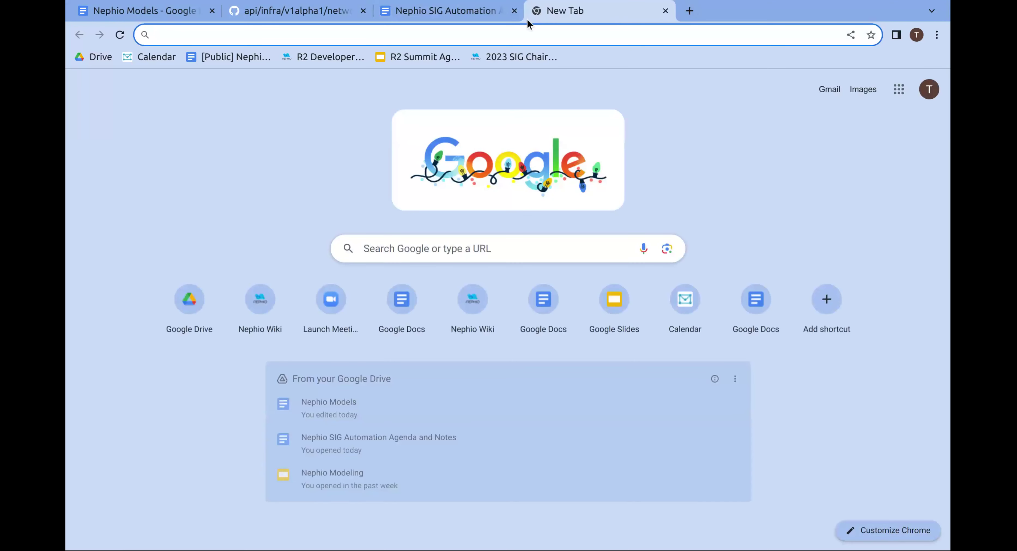
pyautogui.write('github.com/nephio-project/nephio/discussions')
pyautogui.press('Return')
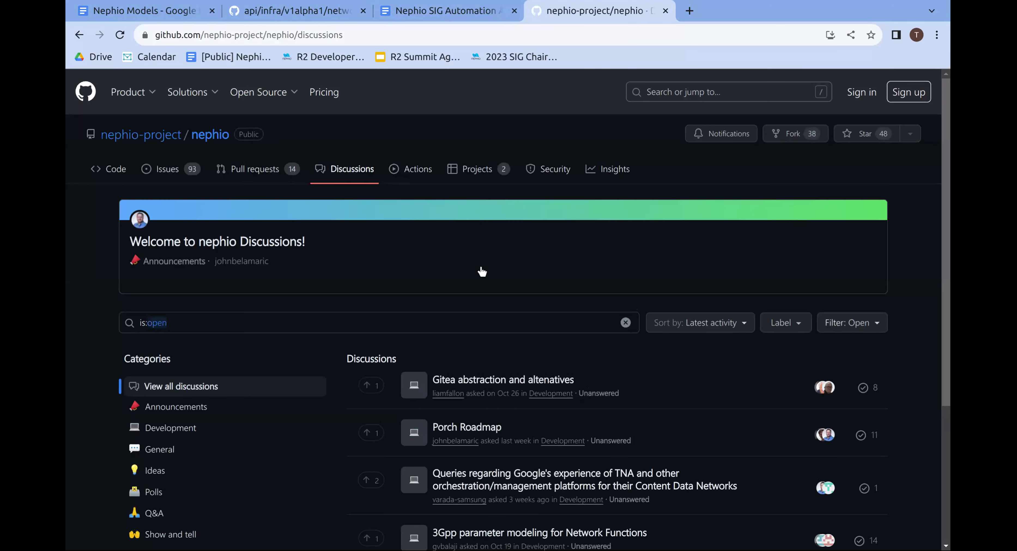
pyautogui.scroll(-5, 478, 280)
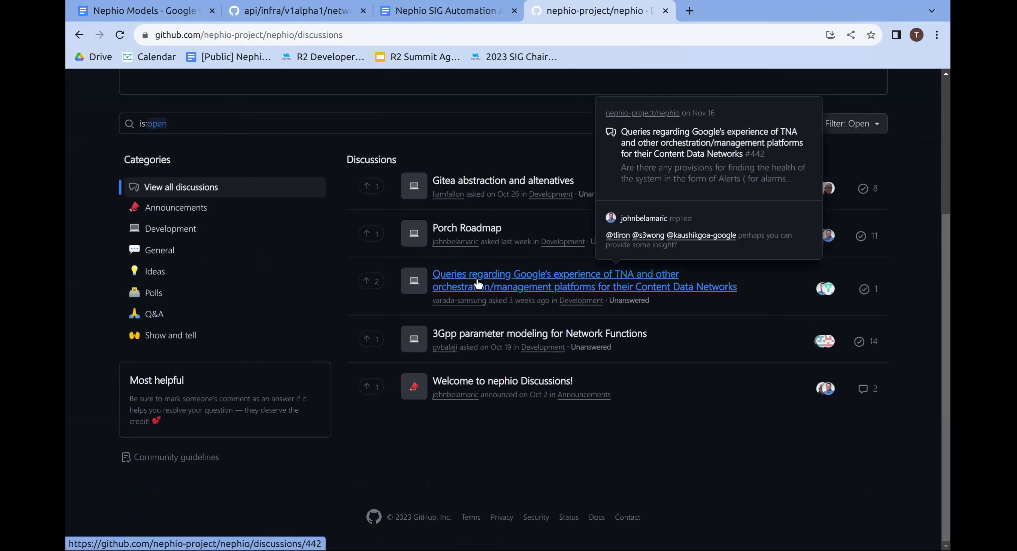
pyautogui.scroll(4, 478, 284)
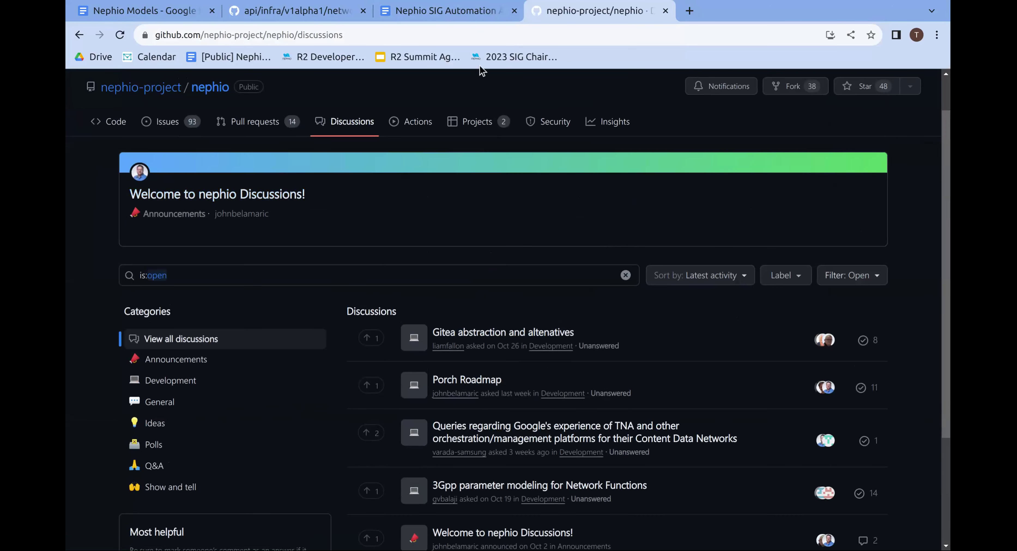
# Step: Back in the SIG Automation agenda notes, open the R2 Project Board link in a new tab
pyautogui.click(459, 11)
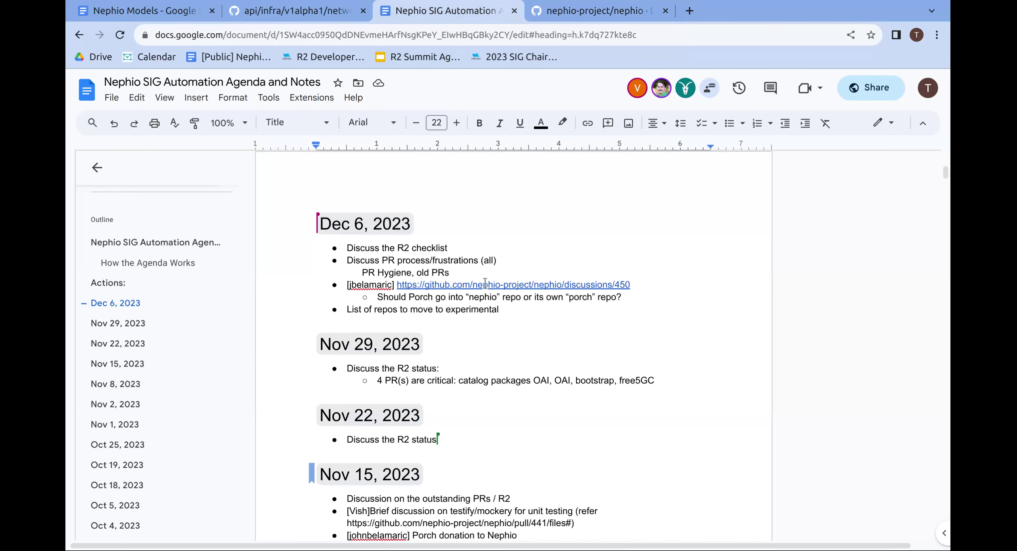
pyautogui.scroll(15, 553, 322)
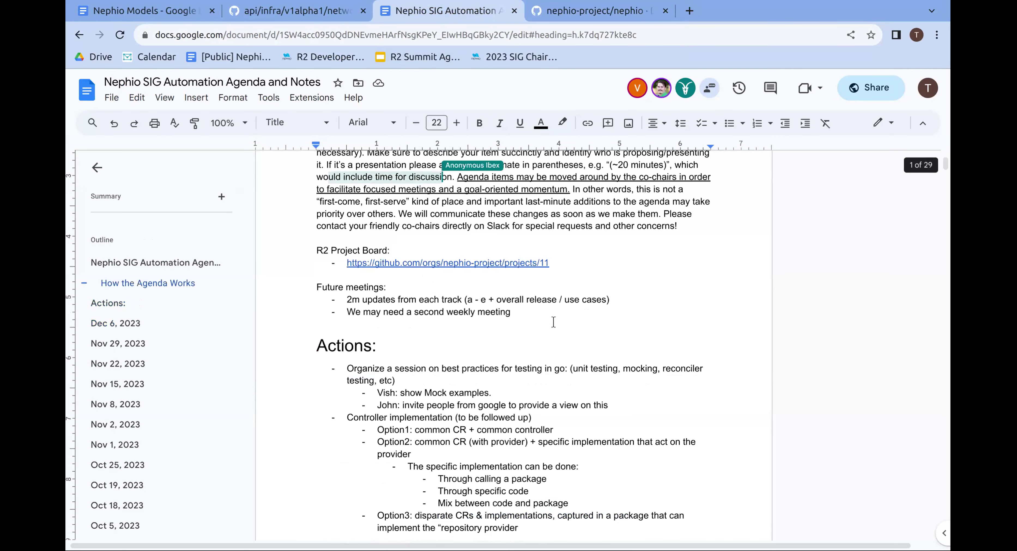
pyautogui.scroll(2, 553, 321)
pyautogui.click(443, 338)
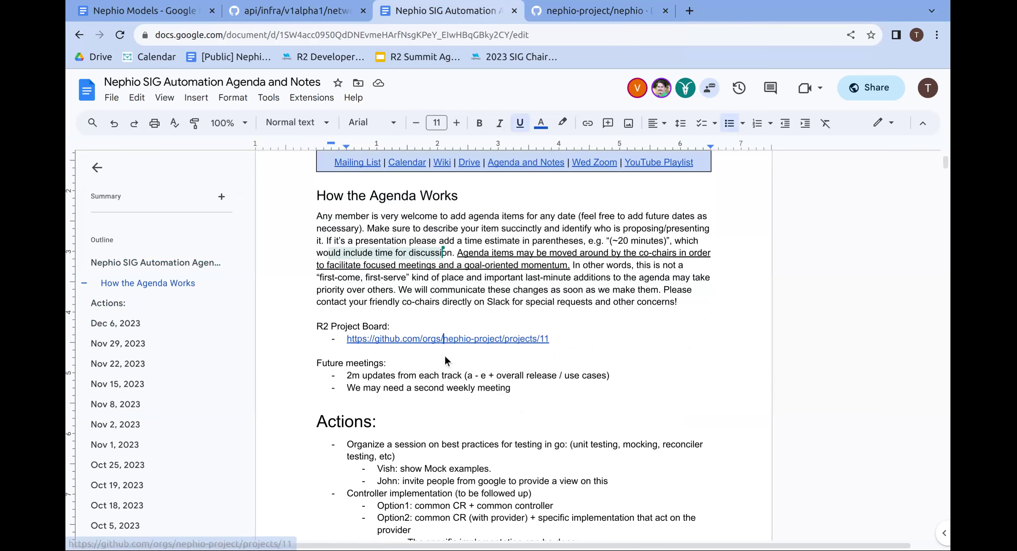
pyautogui.hotkey('alt', 'Return')
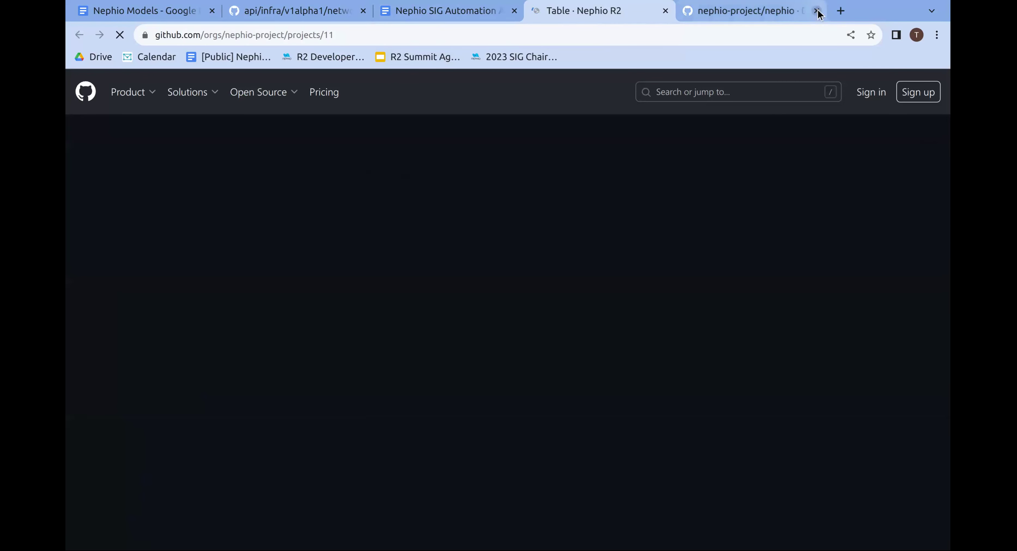
# Step: Close the Discussions tab, maximize the window, and scan the Nephio R2 table's labels and milestones
pyautogui.click(817, 12)
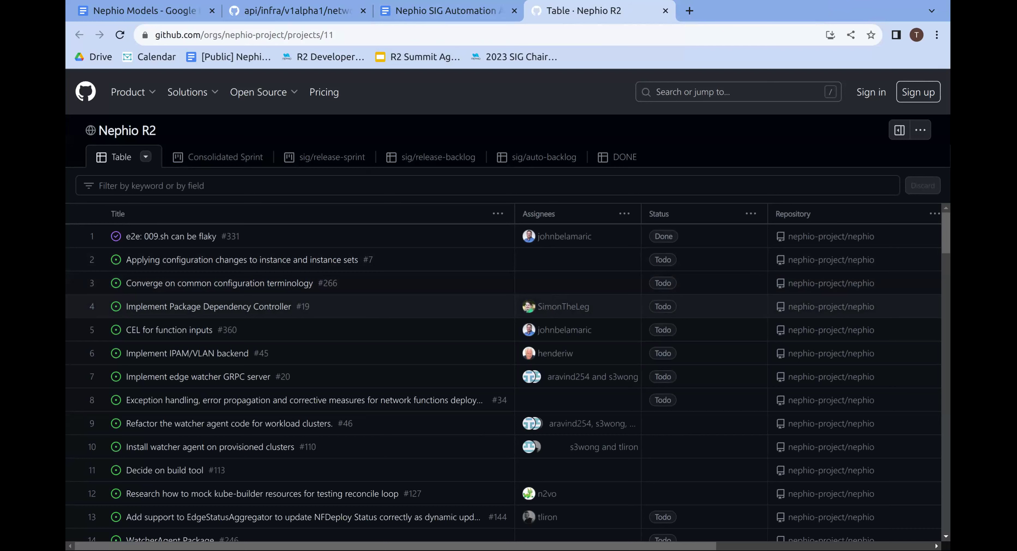
pyautogui.doubleClick(576, 3)
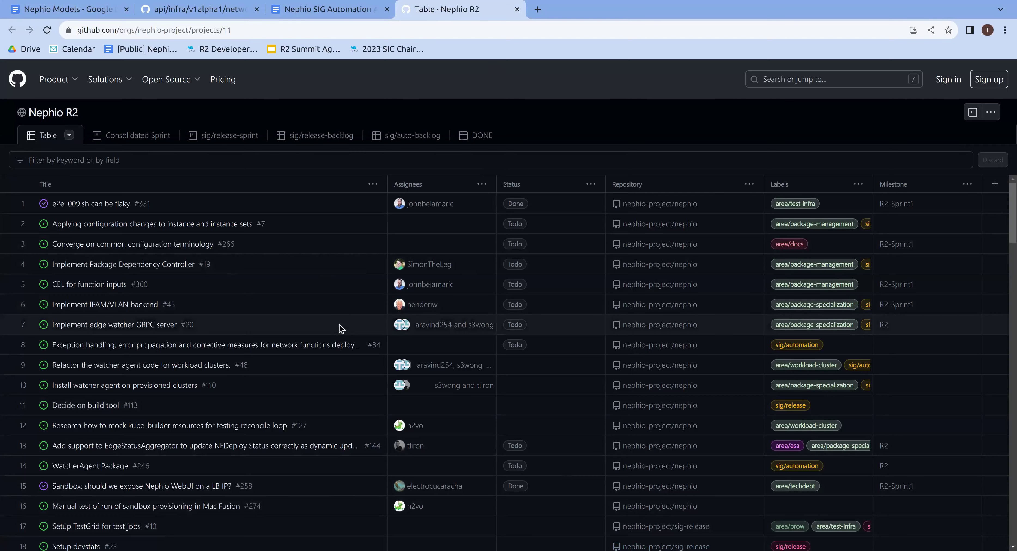
pyautogui.scroll(-3, 342, 327)
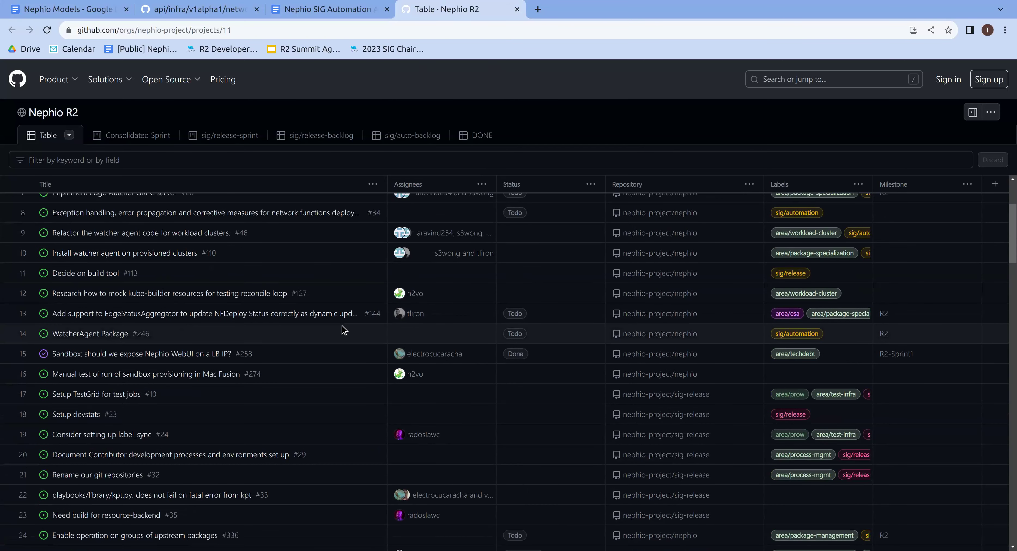
pyautogui.scroll(-7, 342, 326)
pyautogui.scroll(-9, 340, 337)
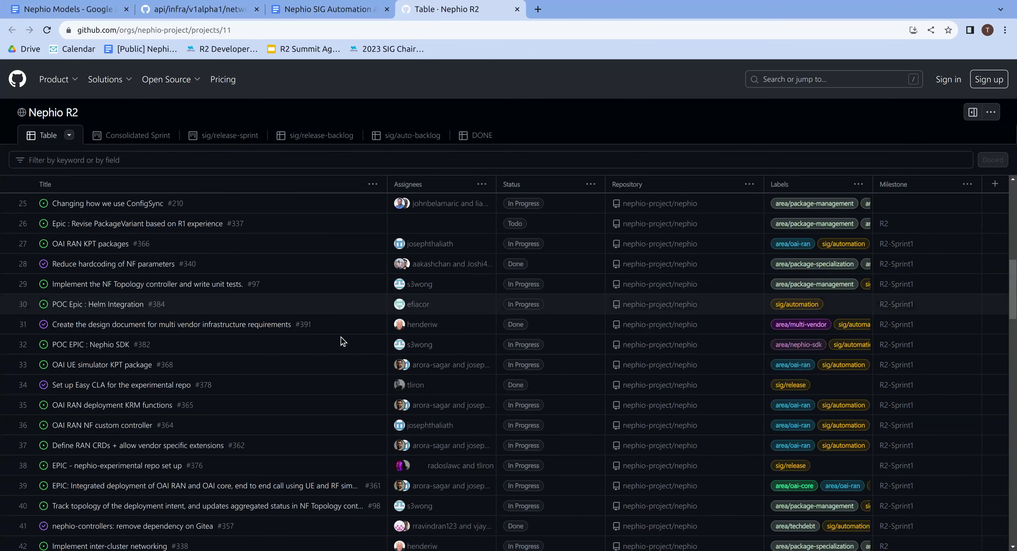
pyautogui.scroll(6, 341, 337)
pyautogui.scroll(13, 340, 337)
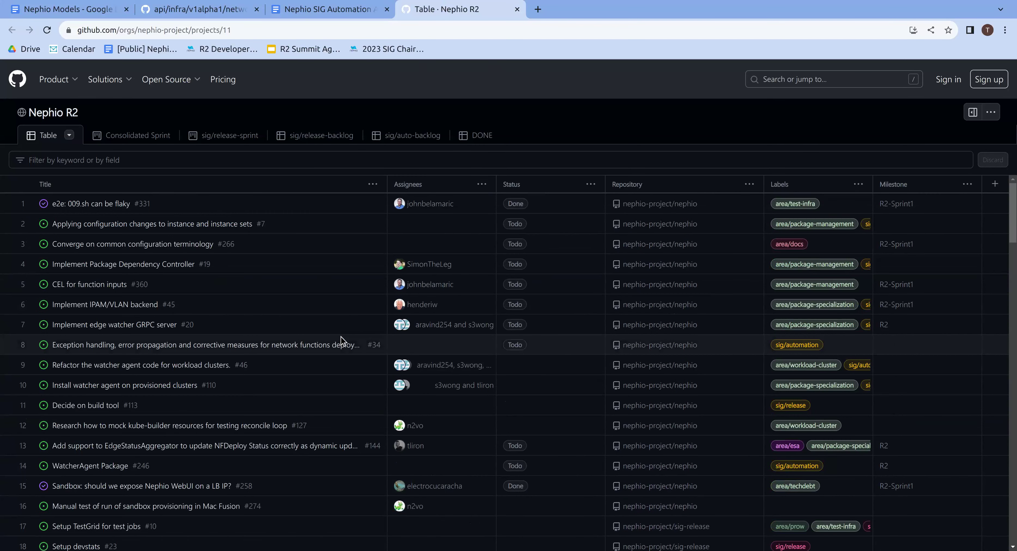
# Step: Review the Consolidated Sprint view's Todo and In Progress cards, then return to the agenda notes
pyautogui.click(130, 139)
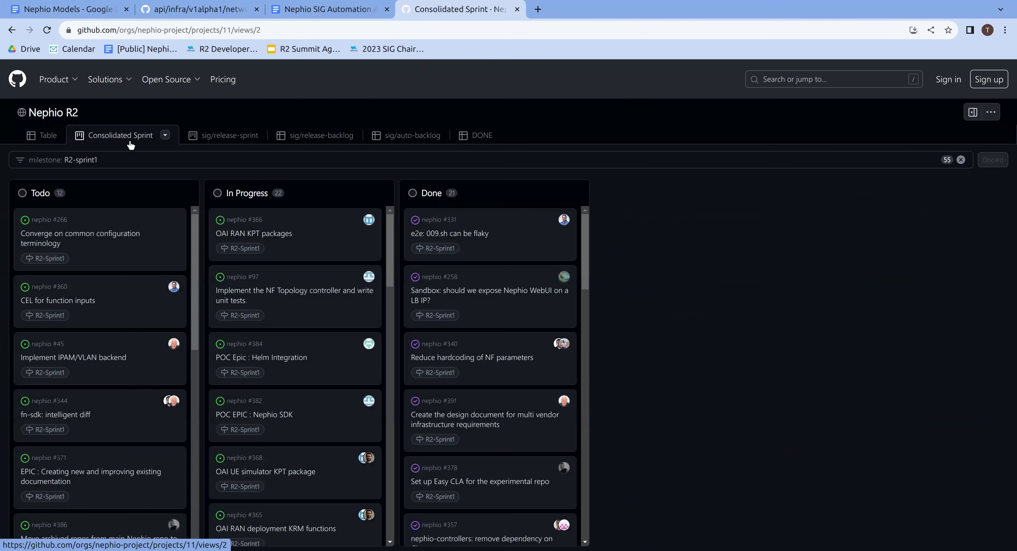
pyautogui.scroll(-3, 294, 304)
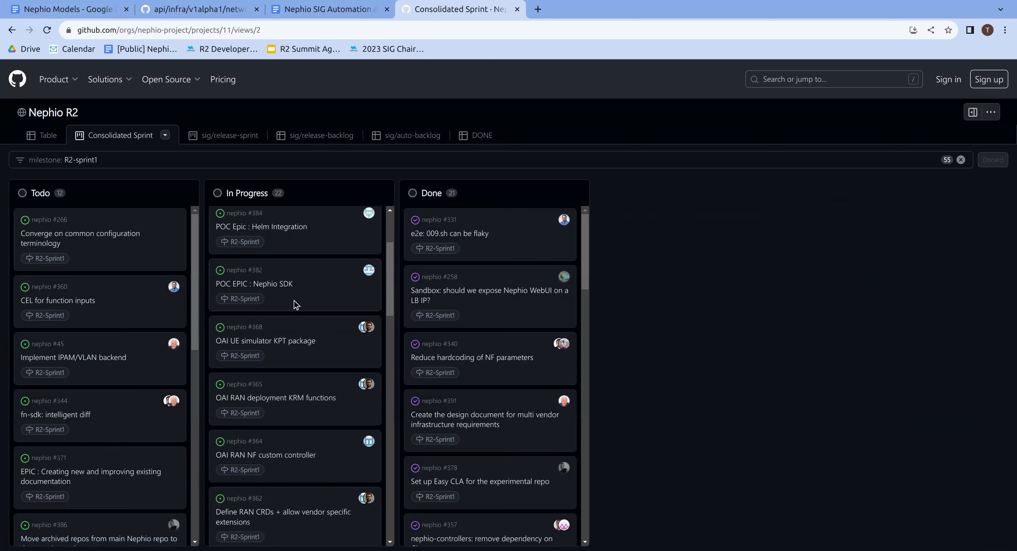
pyautogui.scroll(3, 316, 311)
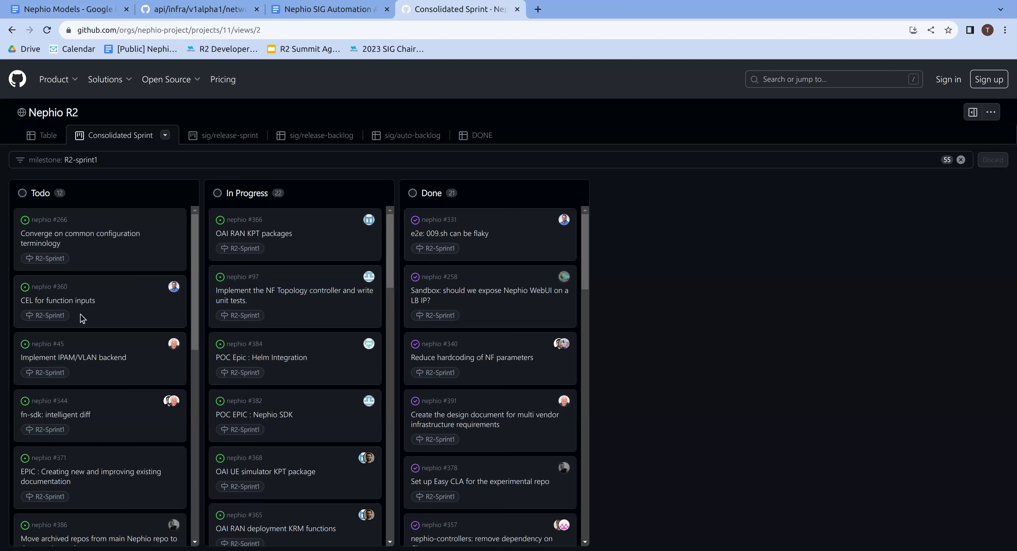
pyautogui.scroll(-6, 70, 314)
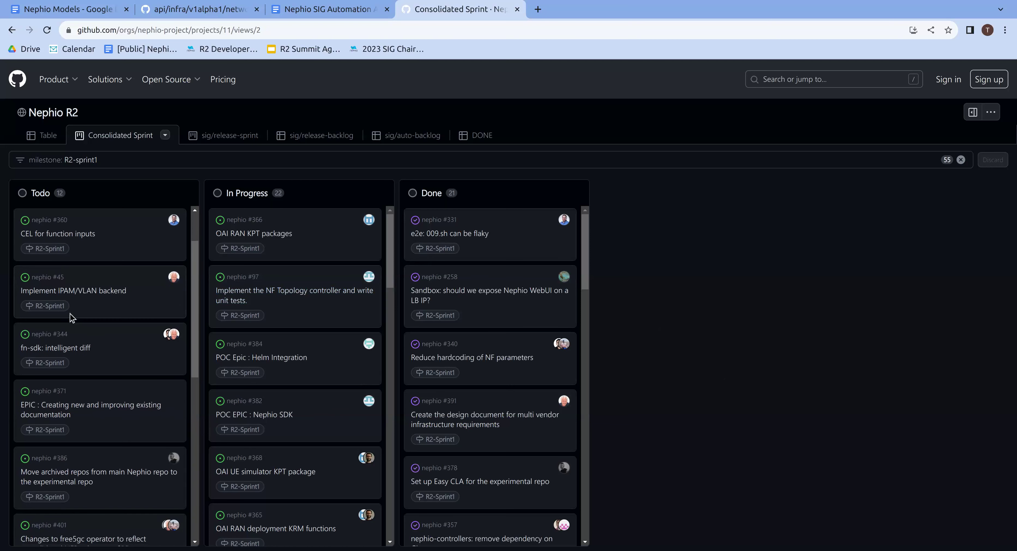
pyautogui.scroll(-3, 70, 313)
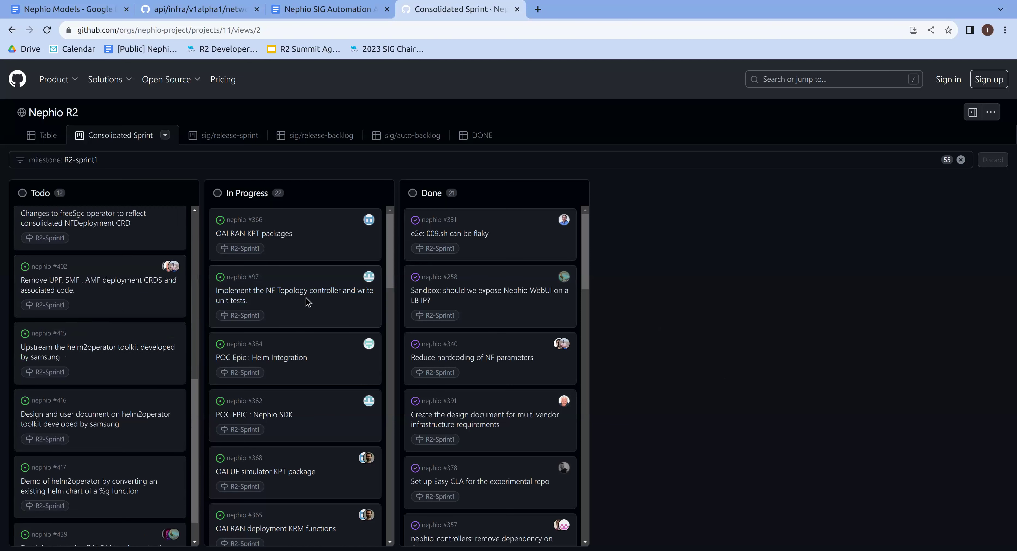
pyautogui.scroll(-3, 347, 296)
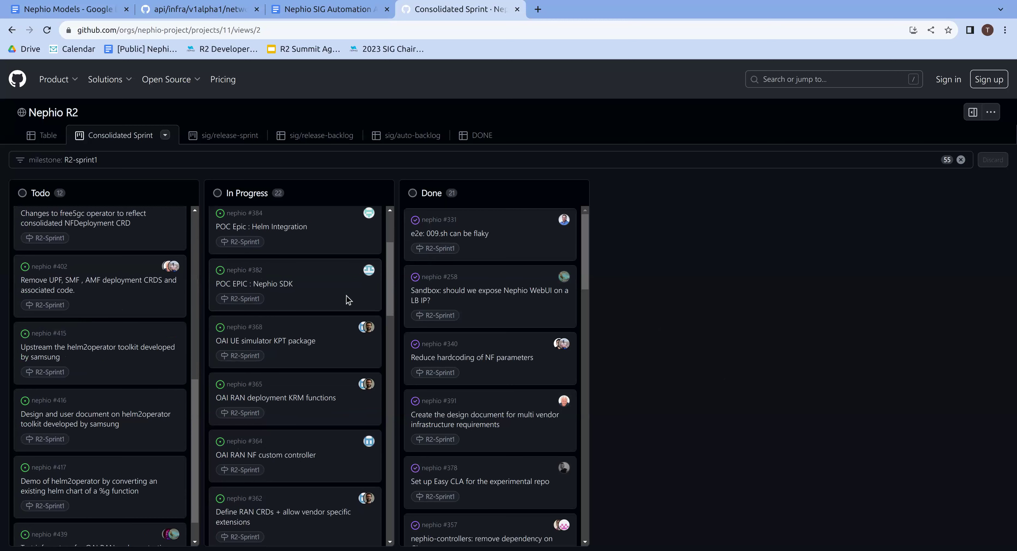
pyautogui.scroll(2, 347, 300)
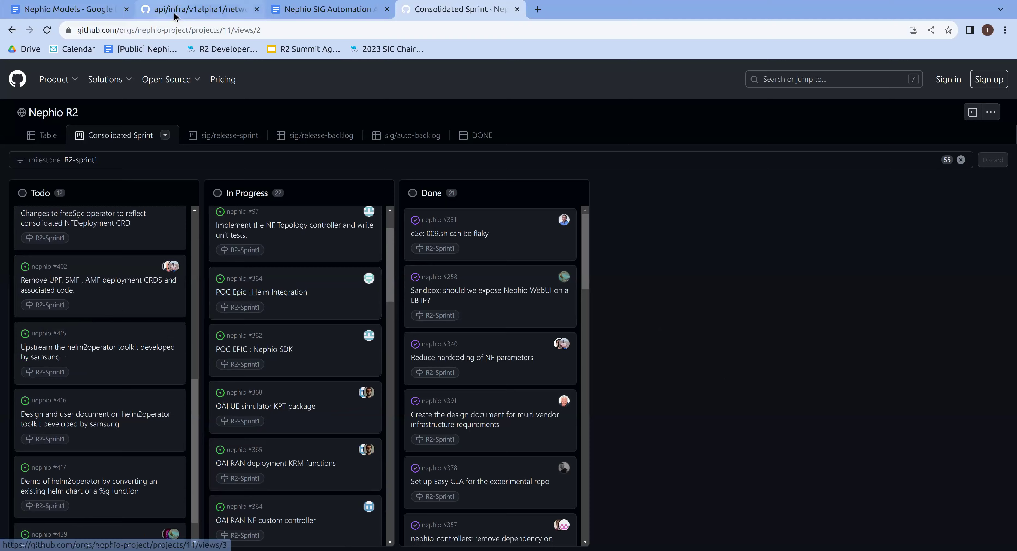
pyautogui.click(323, 12)
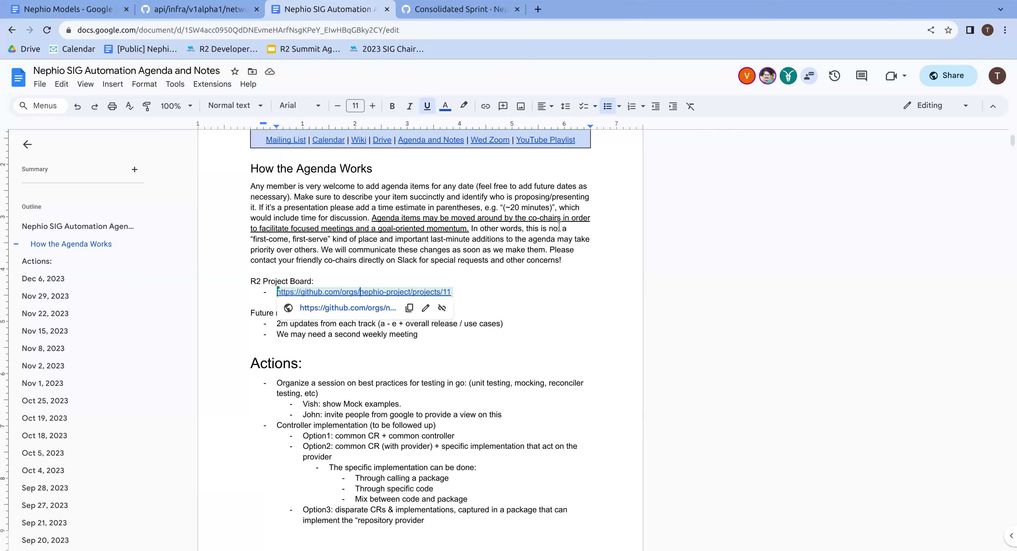
# Step: Dismiss the link preview, check the Dec 6, 2023 notes, and return to the Consolidated Sprint board
pyautogui.click(572, 280)
pyautogui.scroll(-10, 570, 279)
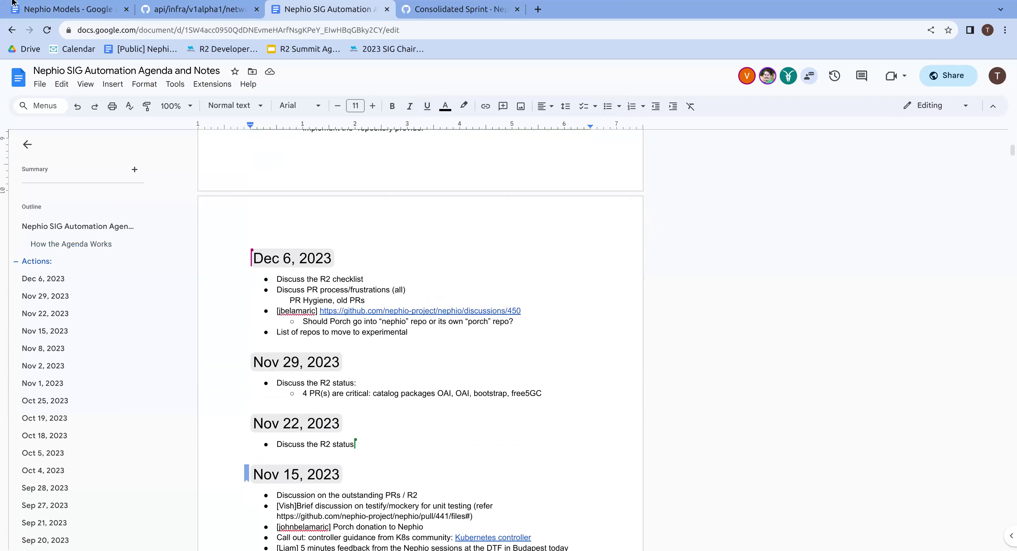
pyautogui.click(459, 10)
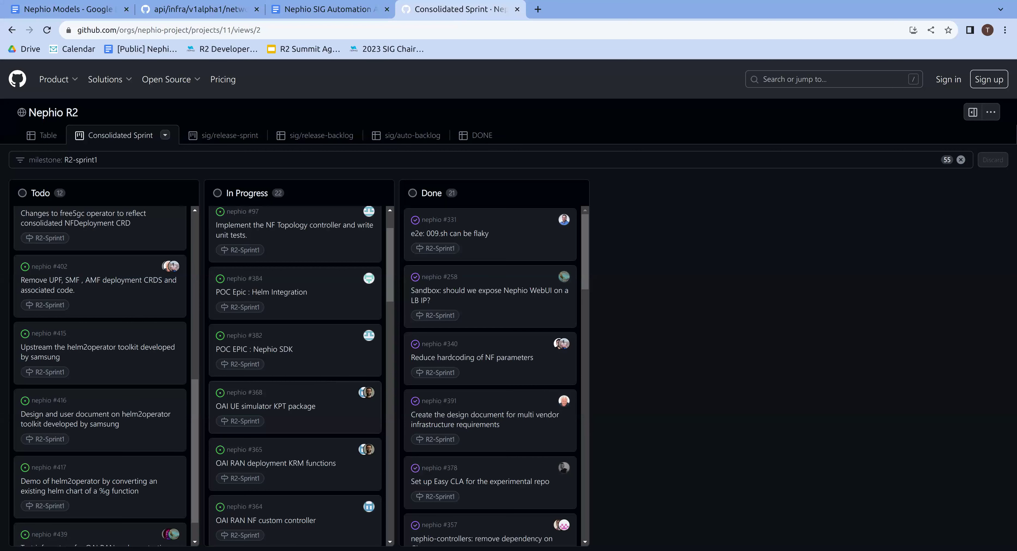
pyautogui.scroll(-10, 322, 390)
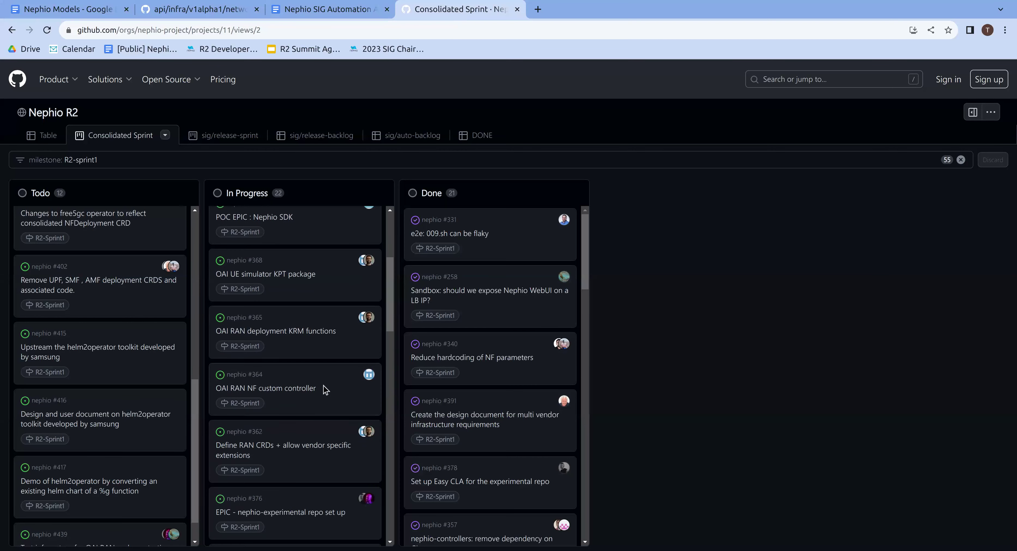
pyautogui.scroll(-5, 324, 390)
pyautogui.scroll(10, 324, 390)
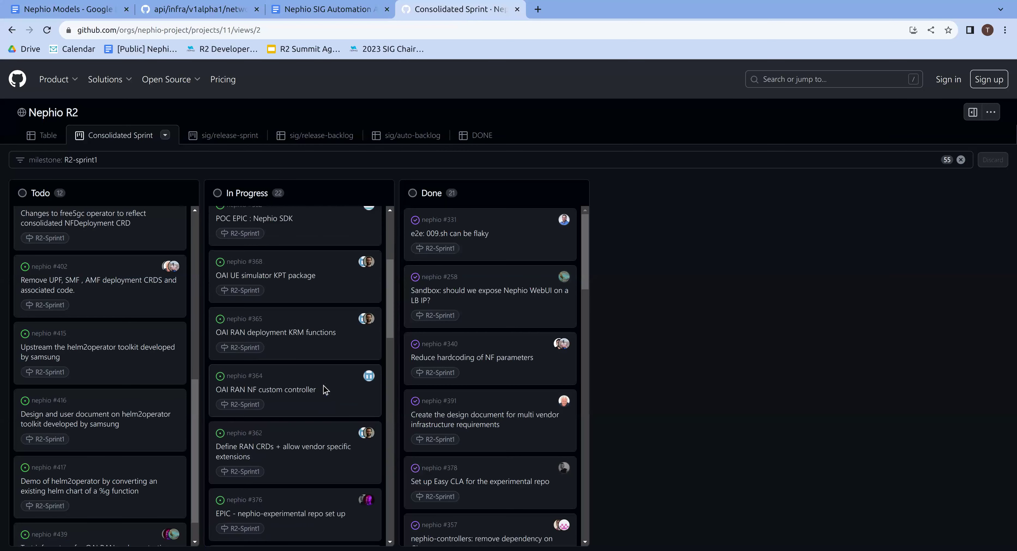
pyautogui.scroll(5, 324, 390)
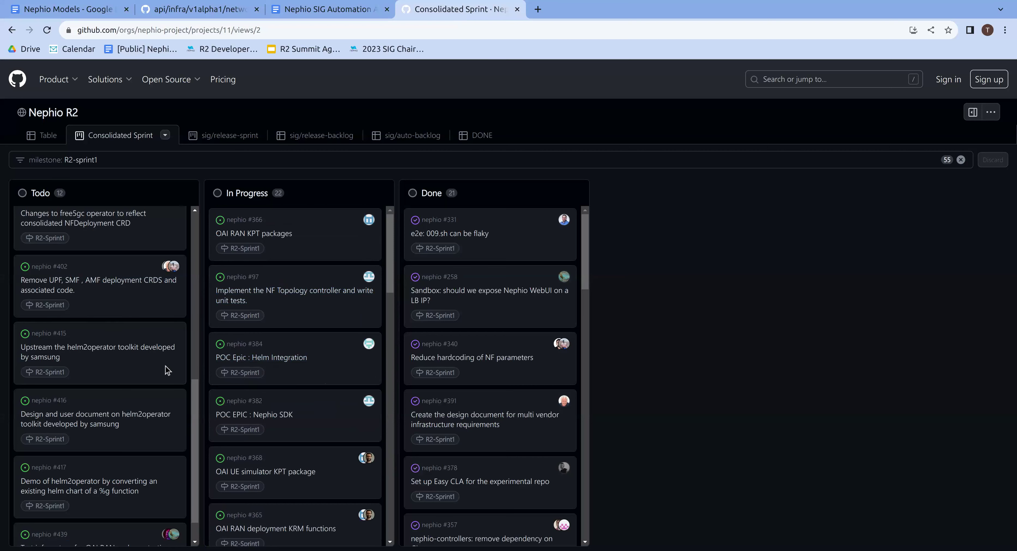
pyautogui.scroll(3, 95, 302)
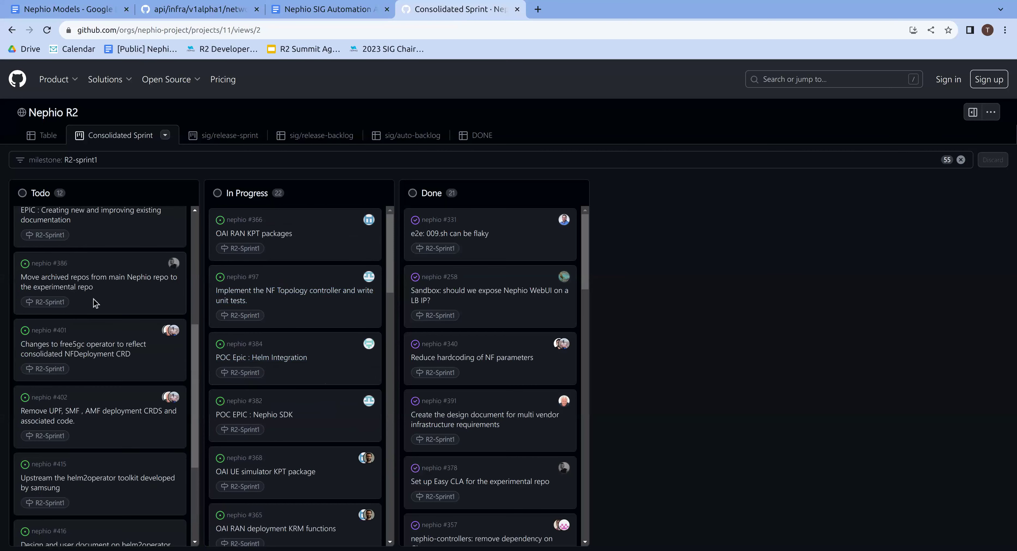
pyautogui.scroll(-4, 94, 302)
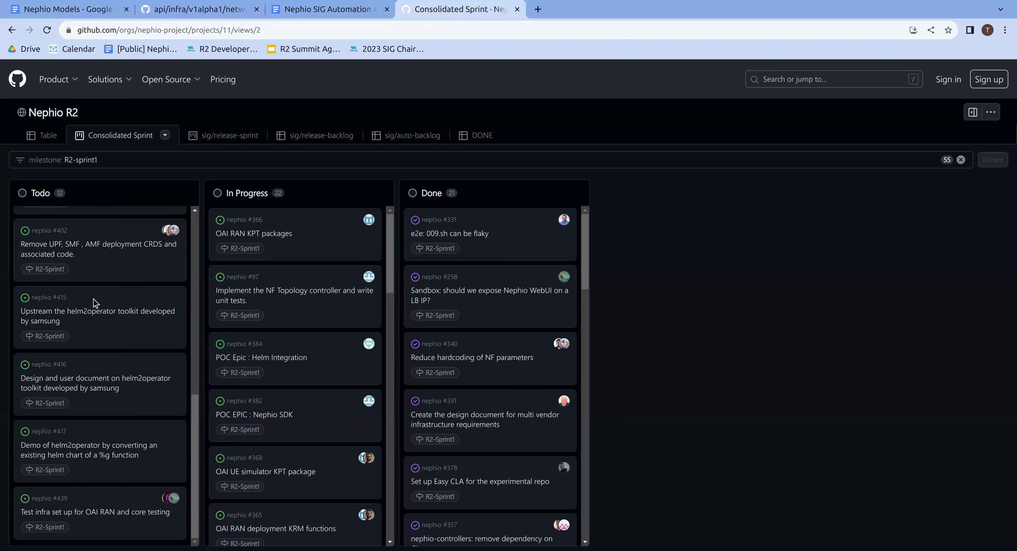
pyautogui.scroll(3, 95, 302)
pyautogui.moveTo(79, 301); pyautogui.dragTo(227, 290)
pyautogui.click(137, 297)
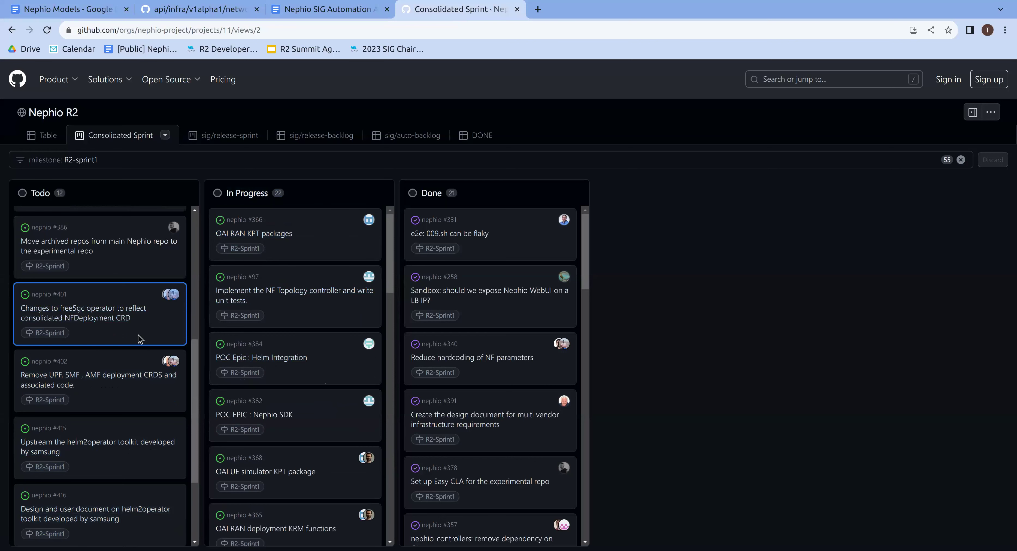
pyautogui.moveTo(163, 336); pyautogui.dragTo(244, 305)
pyautogui.click(244, 305)
pyautogui.moveTo(85, 292); pyautogui.dragTo(142, 291)
pyautogui.click(948, 80)
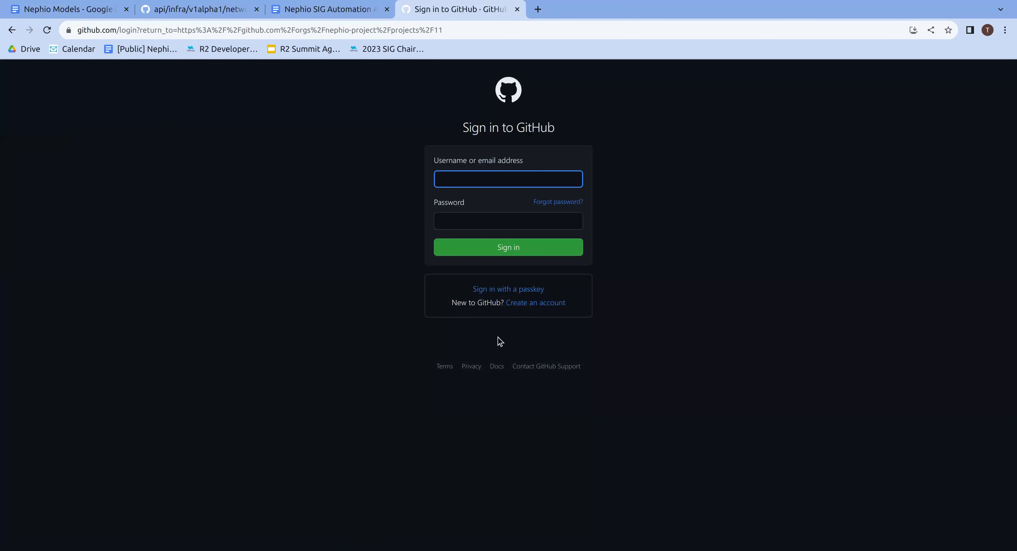
pyautogui.click(11, 30)
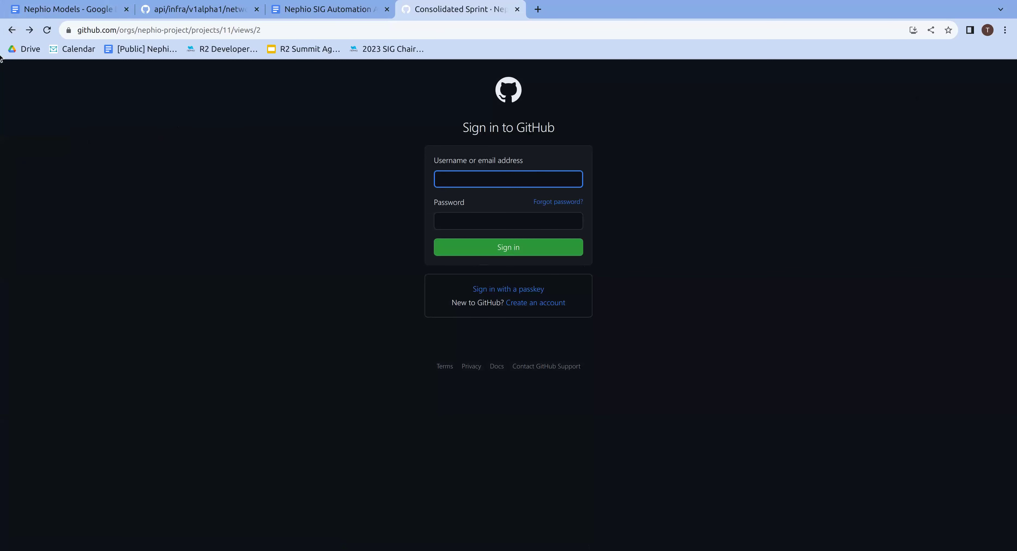
pyautogui.click(11, 31)
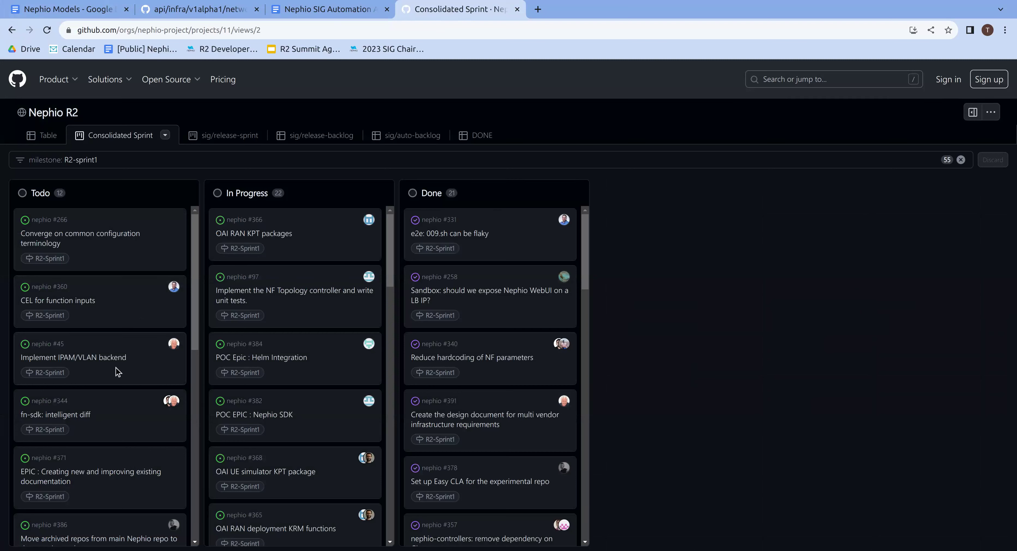
pyautogui.scroll(-2, 118, 371)
pyautogui.scroll(2, 118, 371)
pyautogui.scroll(-6, 104, 345)
pyautogui.scroll(-2, 104, 348)
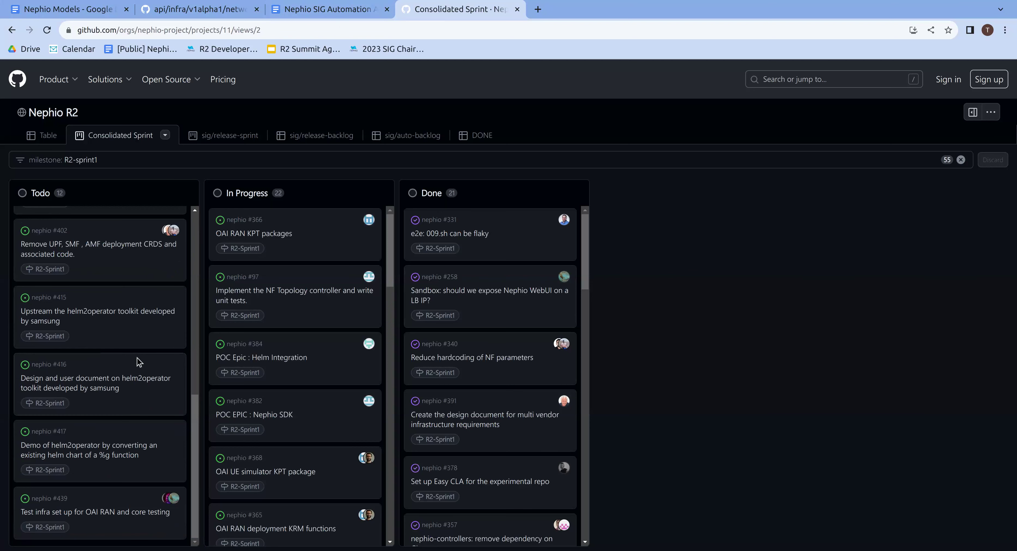
pyautogui.scroll(2, 135, 356)
pyautogui.scroll(5, 136, 355)
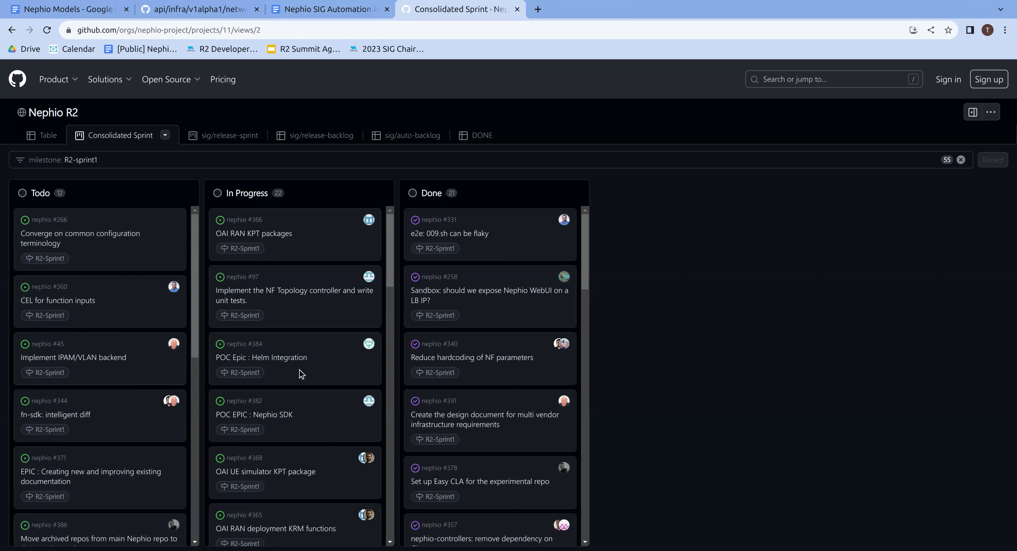
pyautogui.scroll(-2, 300, 370)
pyautogui.scroll(-3, 300, 373)
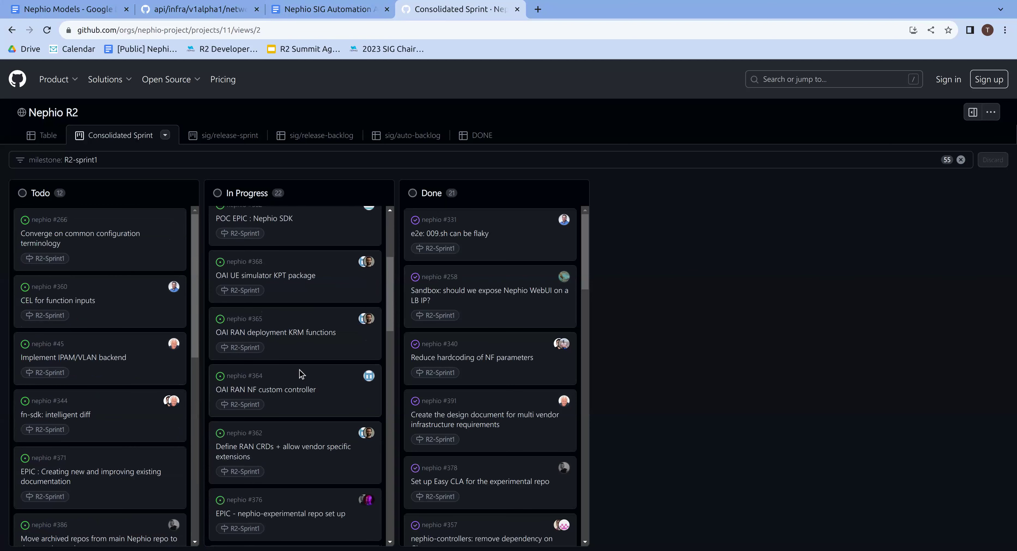
pyautogui.scroll(-3, 299, 373)
pyautogui.scroll(-3, 300, 374)
pyautogui.scroll(-3, 300, 374)
pyautogui.scroll(-3, 302, 374)
pyautogui.scroll(-3, 300, 371)
pyautogui.scroll(-2, 300, 371)
pyautogui.scroll(-3, 300, 371)
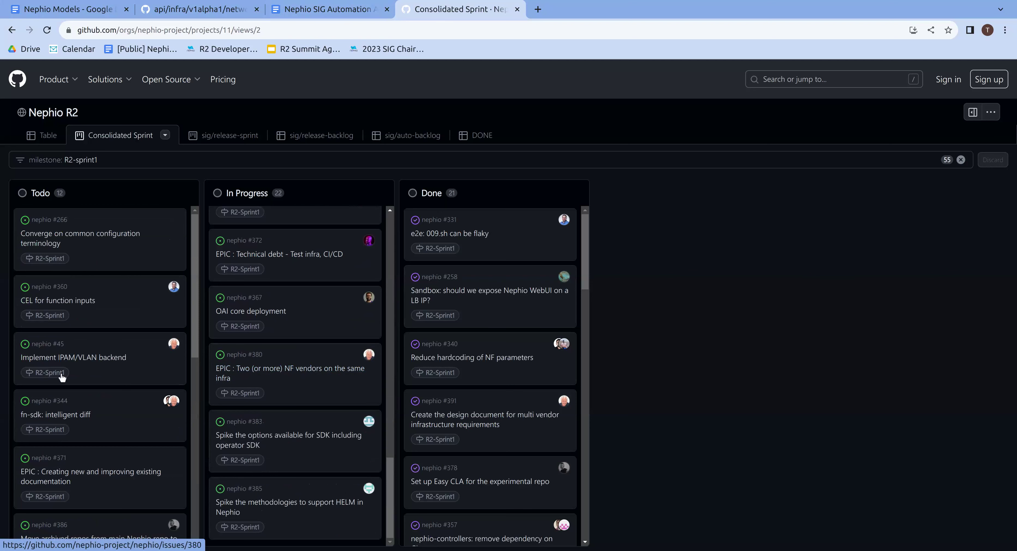
pyautogui.scroll(-5, 59, 380)
pyautogui.scroll(-3, 59, 379)
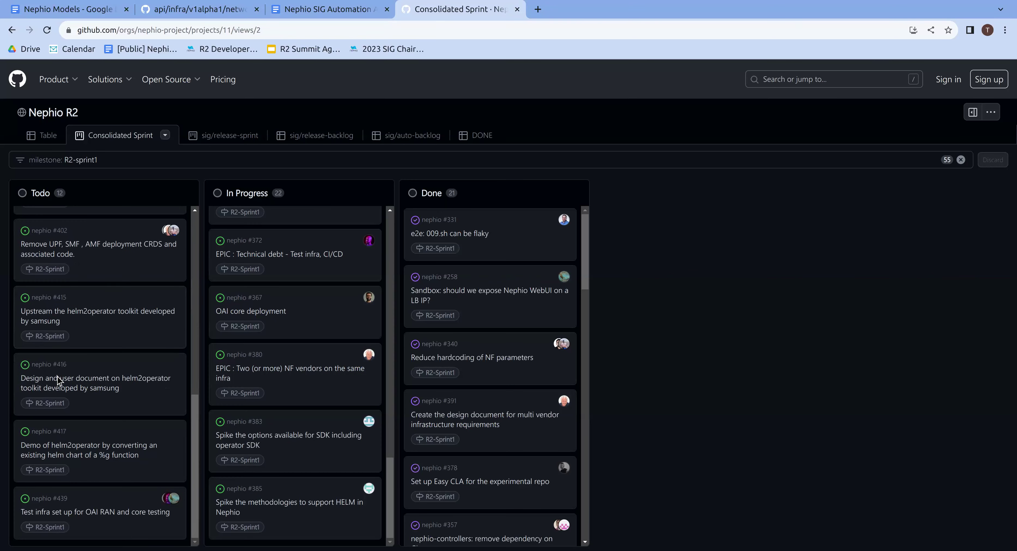
pyautogui.scroll(3, 59, 379)
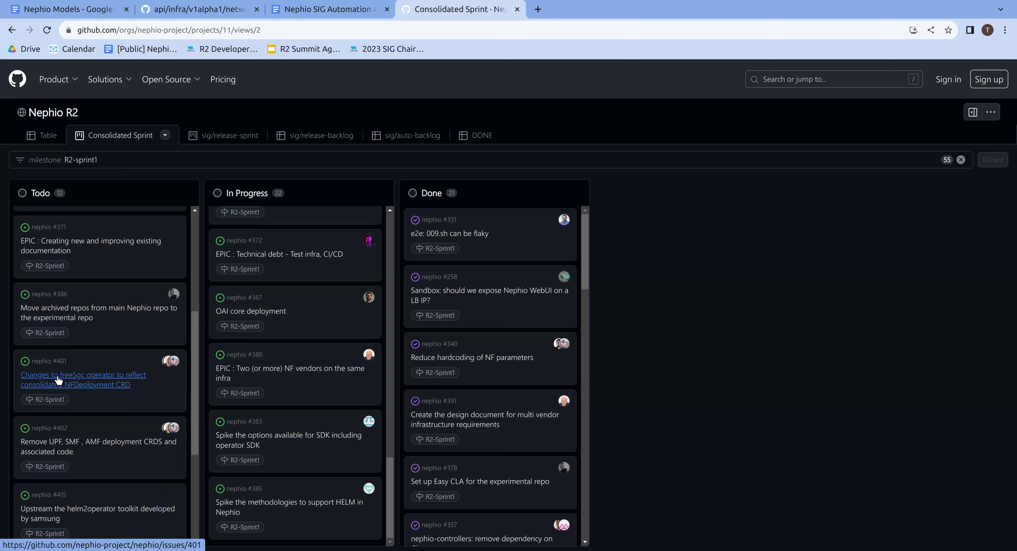
pyautogui.scroll(5, 58, 379)
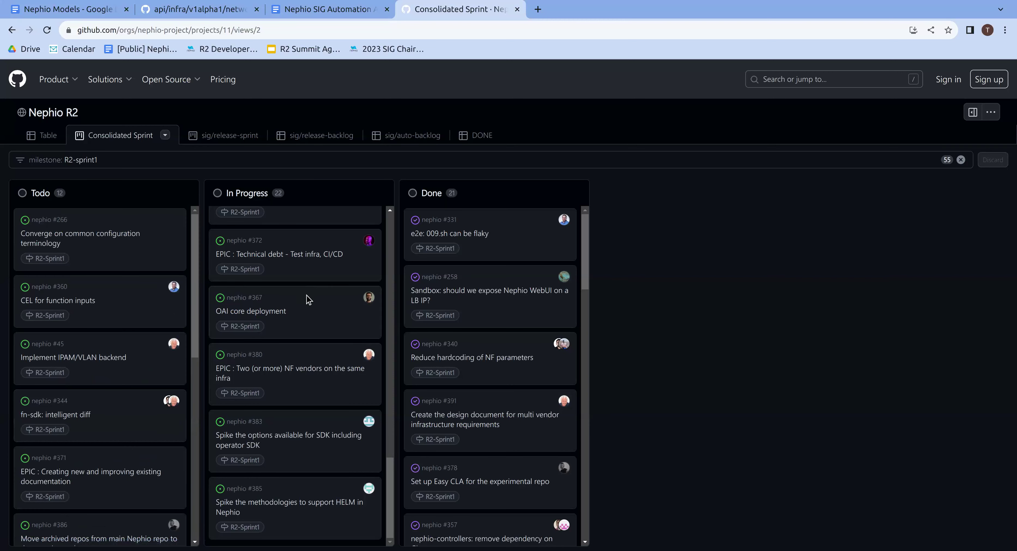
pyautogui.scroll(7, 309, 300)
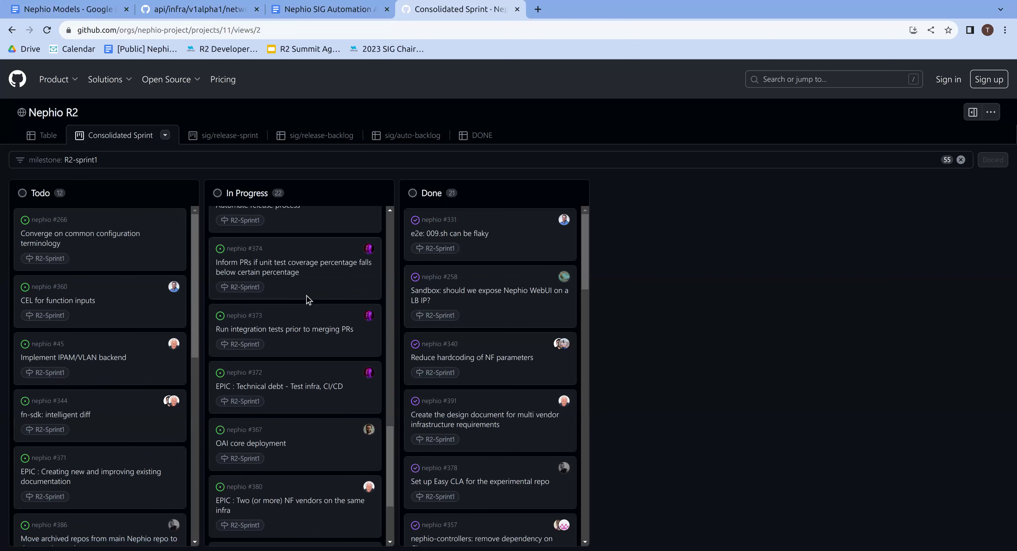
pyautogui.scroll(8, 308, 300)
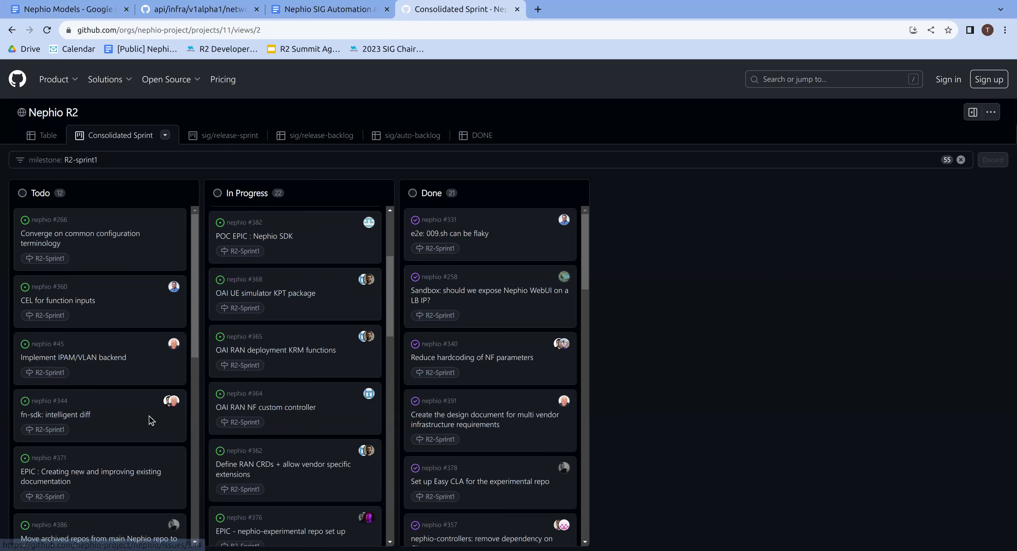
pyautogui.scroll(-1, 150, 421)
pyautogui.scroll(-3, 150, 421)
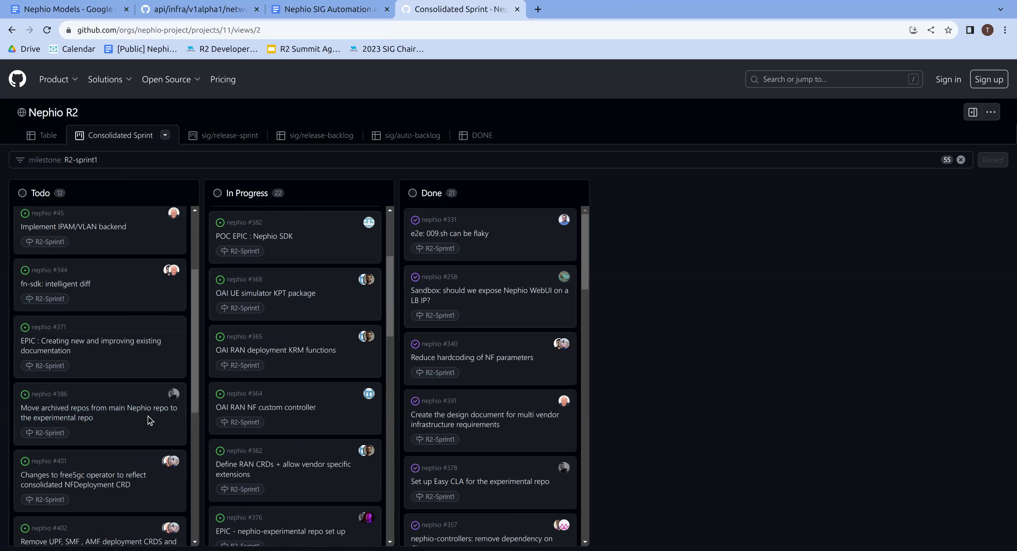
pyautogui.scroll(-6, 148, 416)
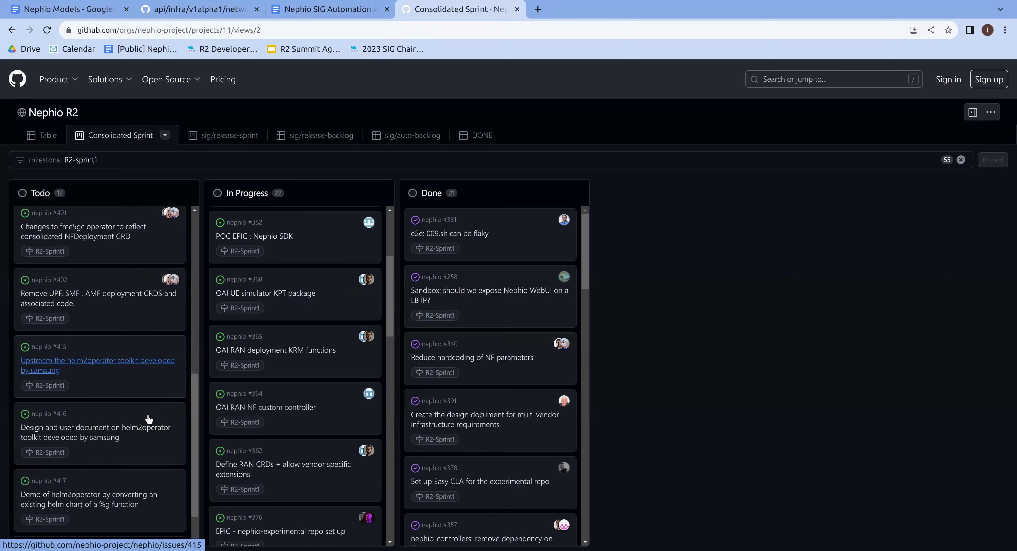
pyautogui.scroll(6, 148, 418)
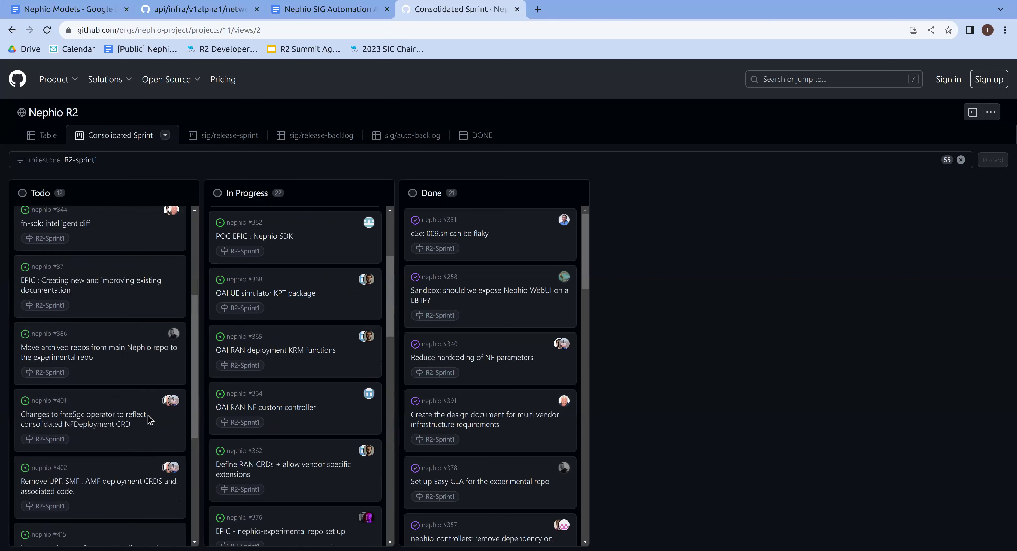
pyautogui.scroll(5, 148, 416)
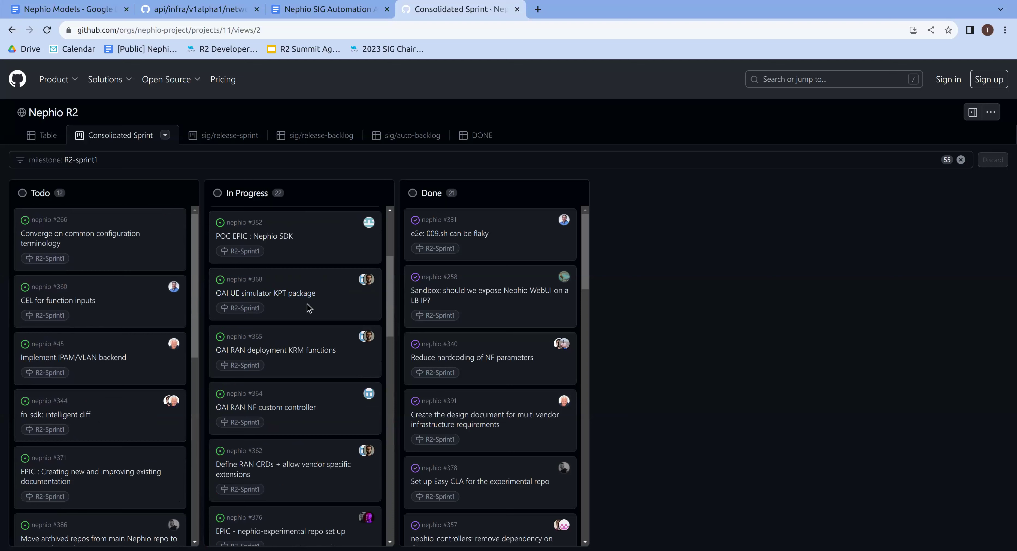
pyautogui.scroll(4, 309, 308)
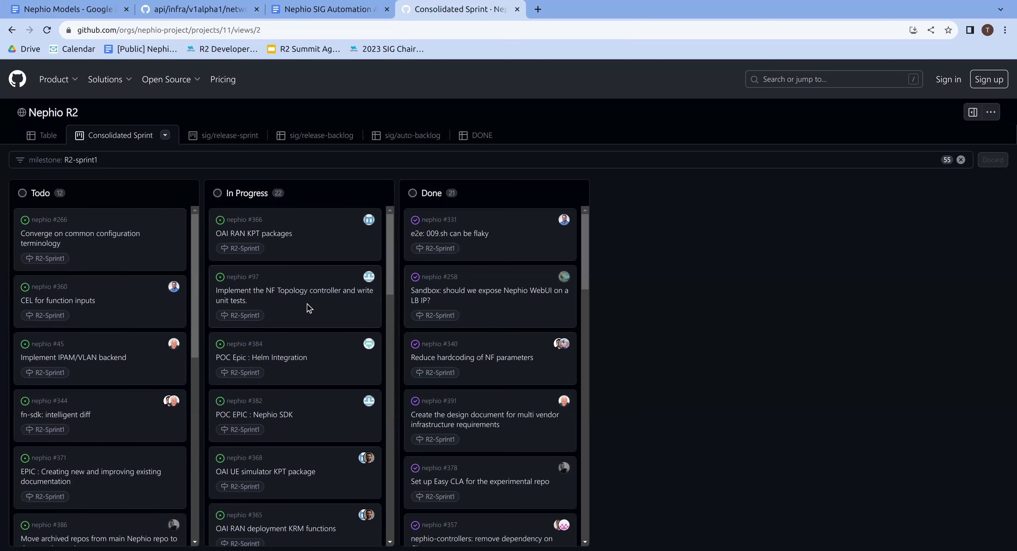
pyautogui.scroll(-2, 309, 308)
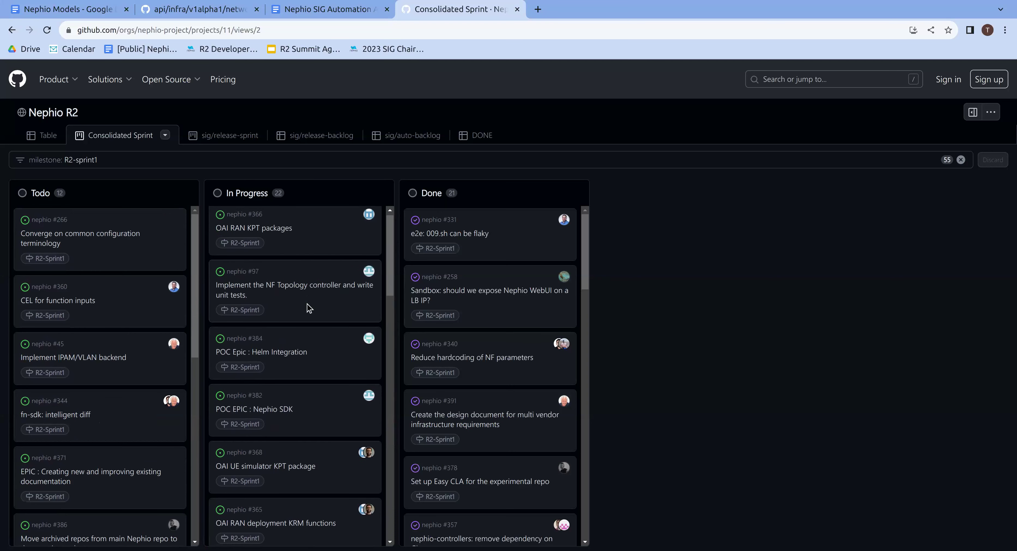
pyautogui.scroll(-10, 309, 308)
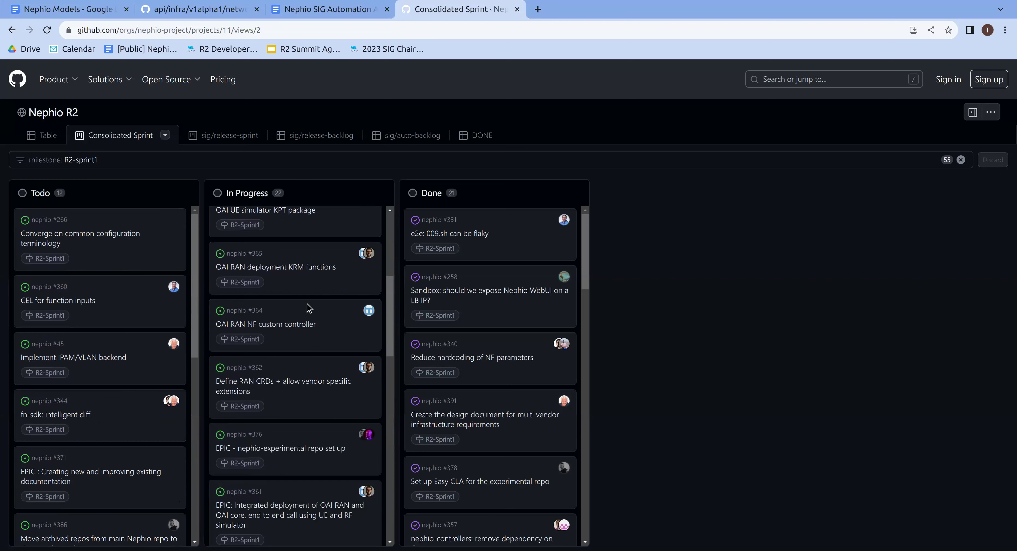
pyautogui.scroll(-7, 307, 308)
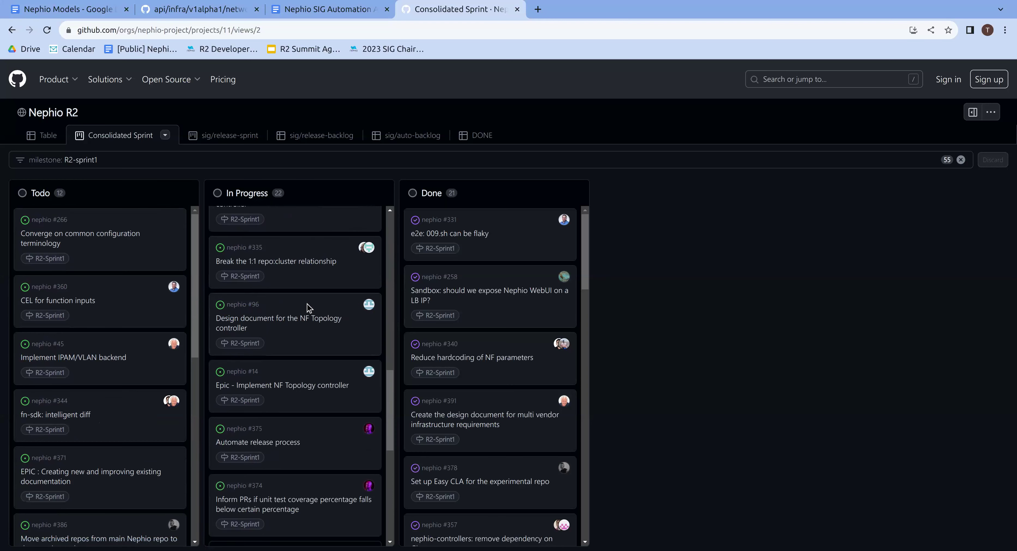
pyautogui.scroll(-7, 312, 310)
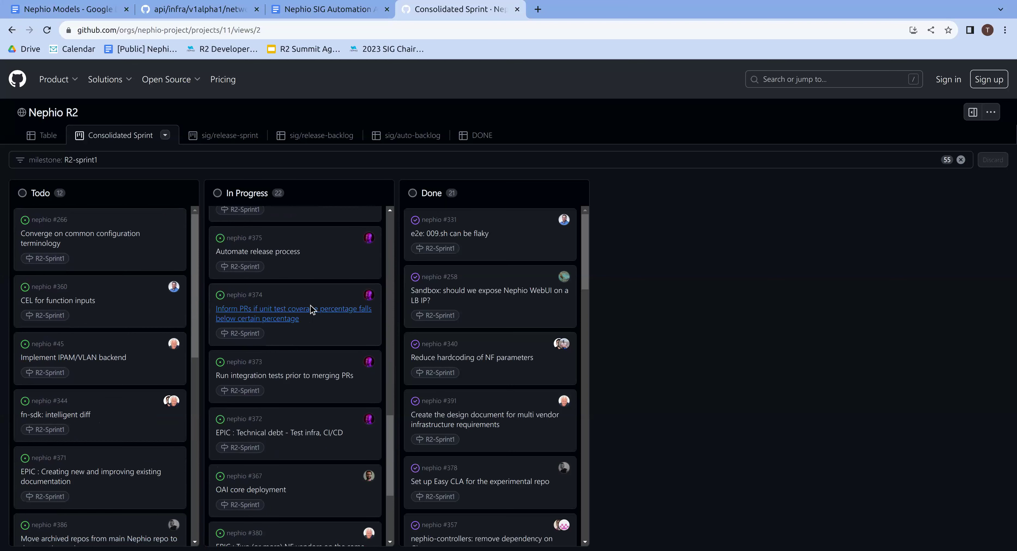
pyautogui.scroll(-1, 310, 303)
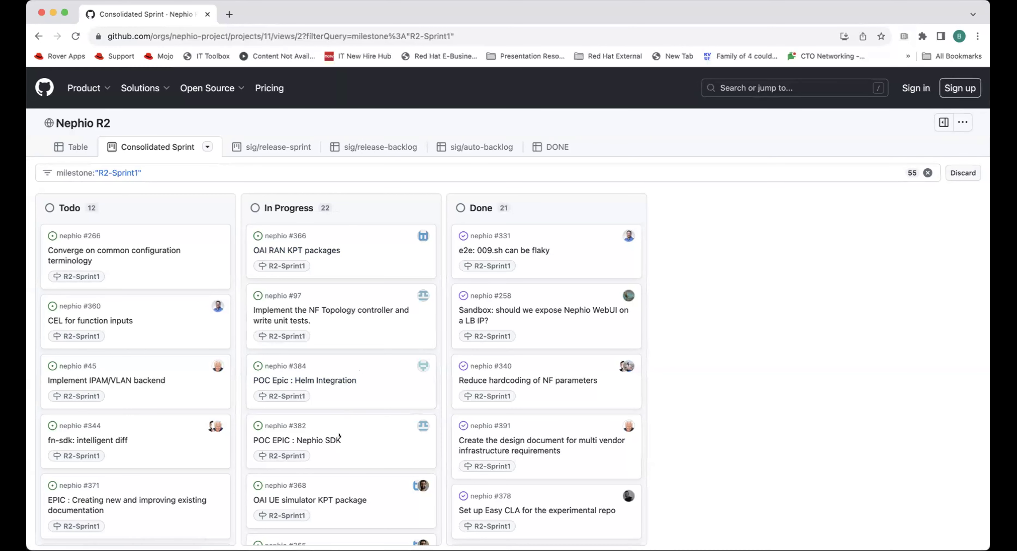
pyautogui.scroll(-1, 339, 435)
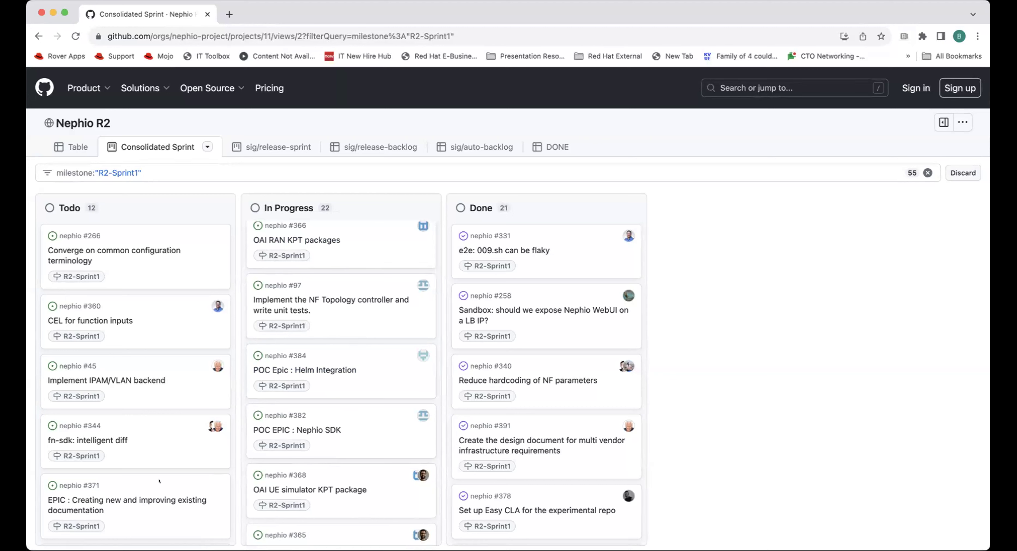
pyautogui.scroll(-6, 158, 481)
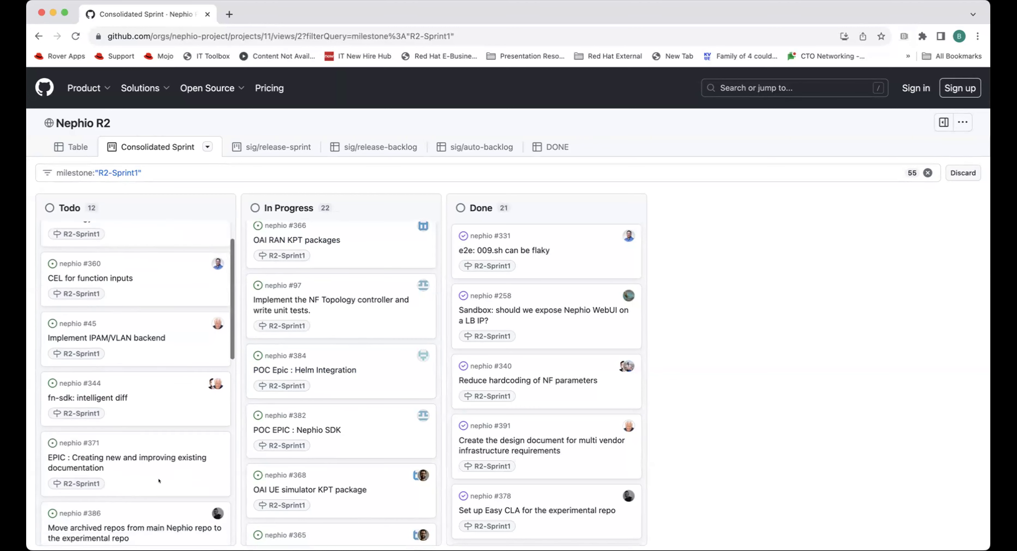
pyautogui.scroll(-1, 158, 481)
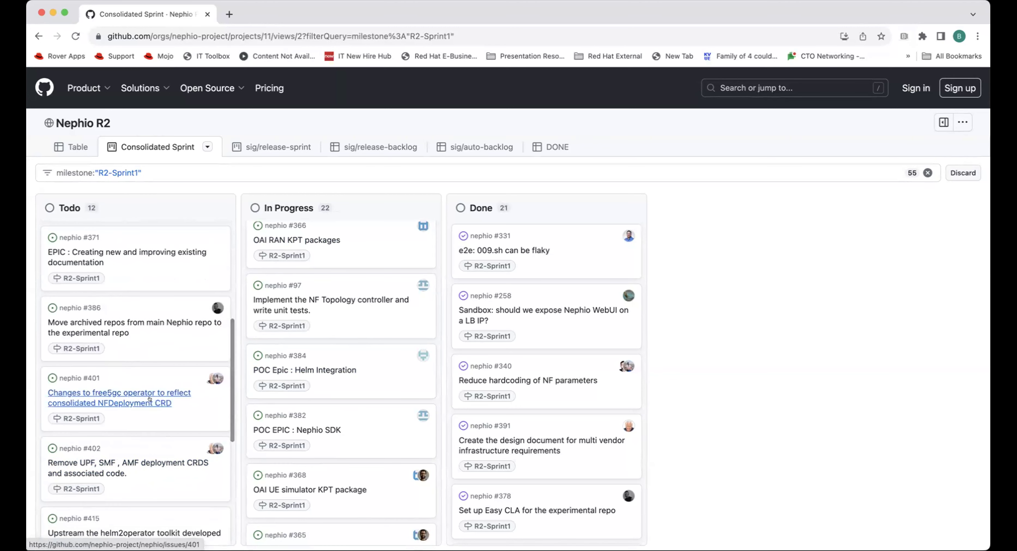
pyautogui.click(147, 380)
pyautogui.hotkey('shift', 'Down')
pyautogui.hotkey('shift', 'Down')
pyautogui.hotkey('shift', 'Down')
pyautogui.hotkey('shift', 'Down')
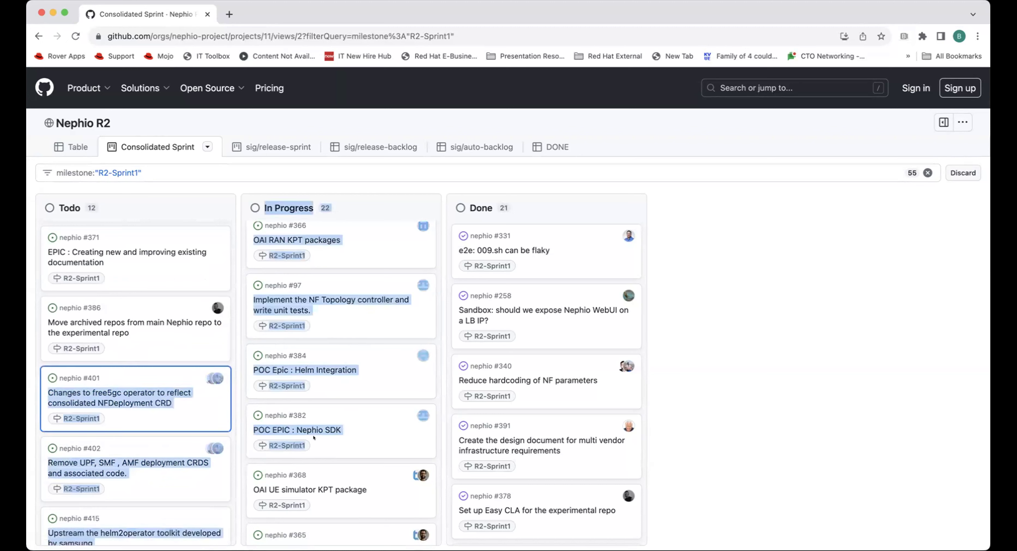
pyautogui.moveTo(149, 371); pyautogui.dragTo(293, 401)
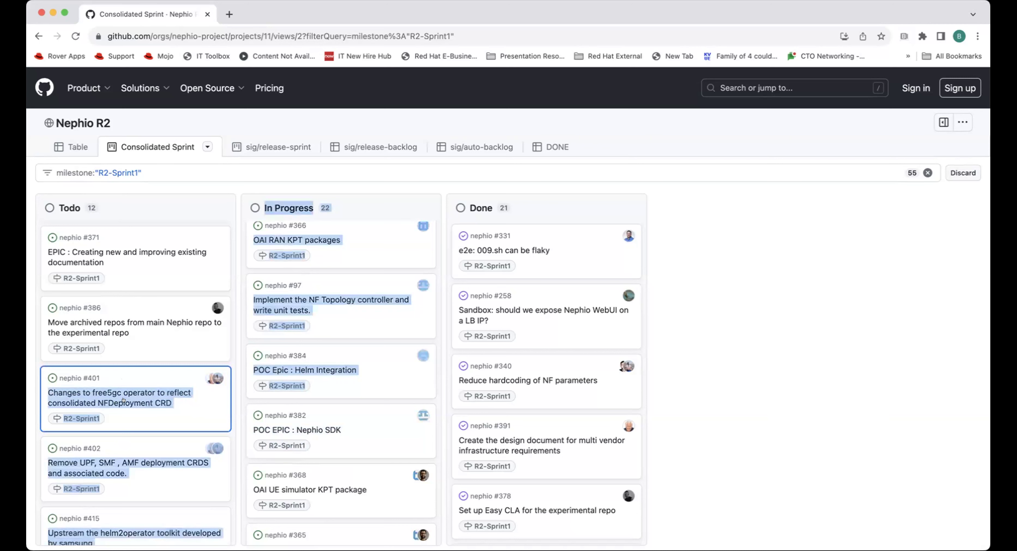
# Step: Sign in with saved credentials, enter the SMS two-factor code, and confirm recovery settings
pyautogui.click(903, 88)
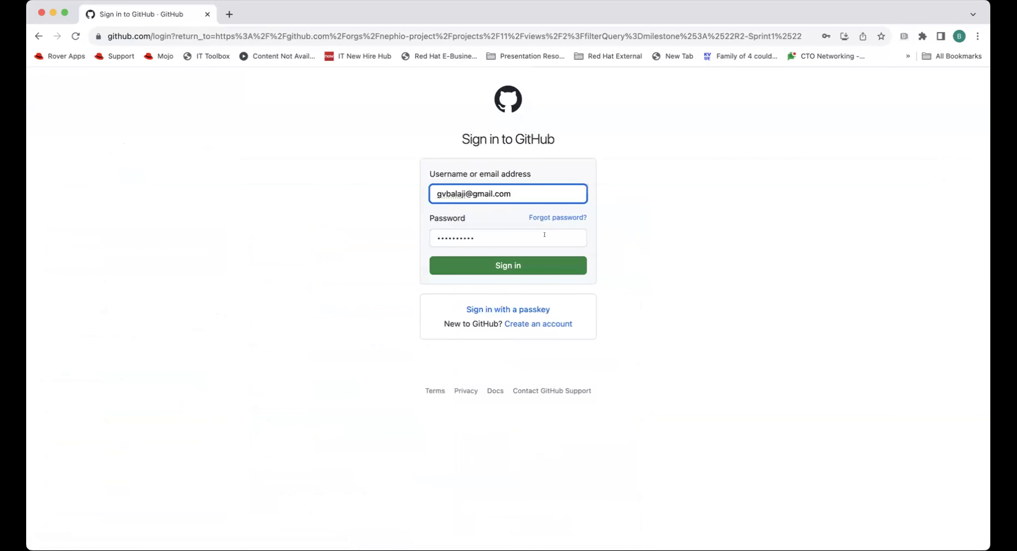
pyautogui.click(535, 262)
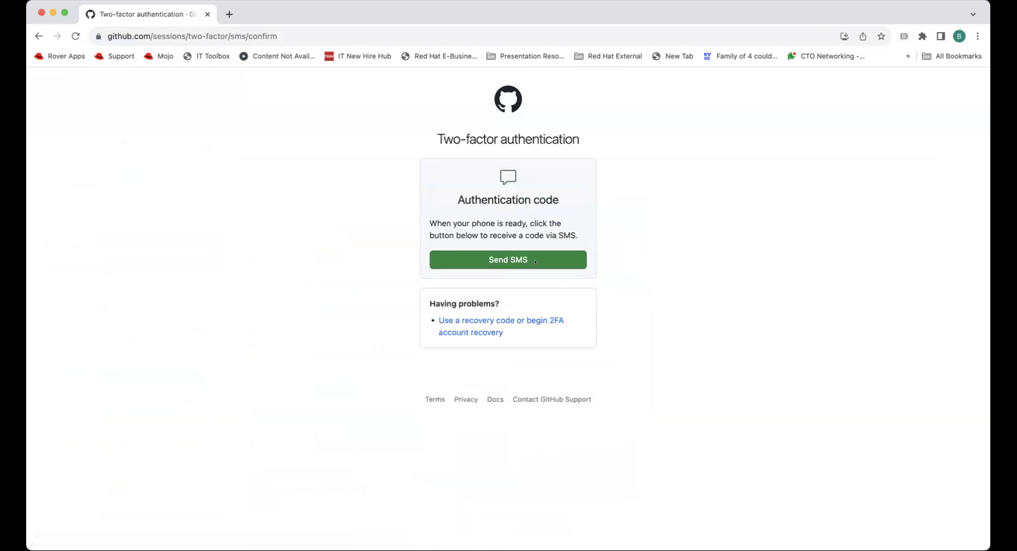
pyautogui.click(501, 256)
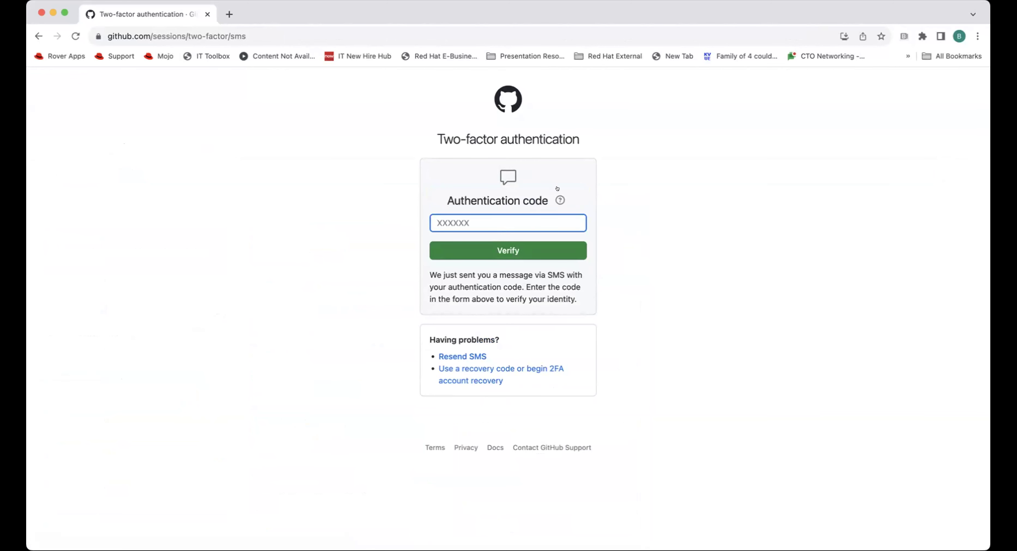
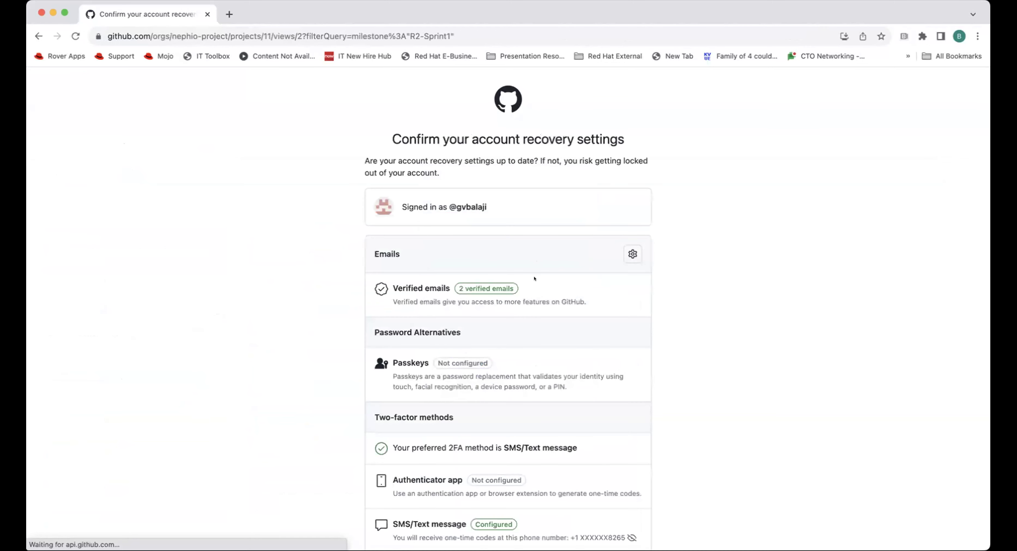
pyautogui.scroll(-10, 477, 345)
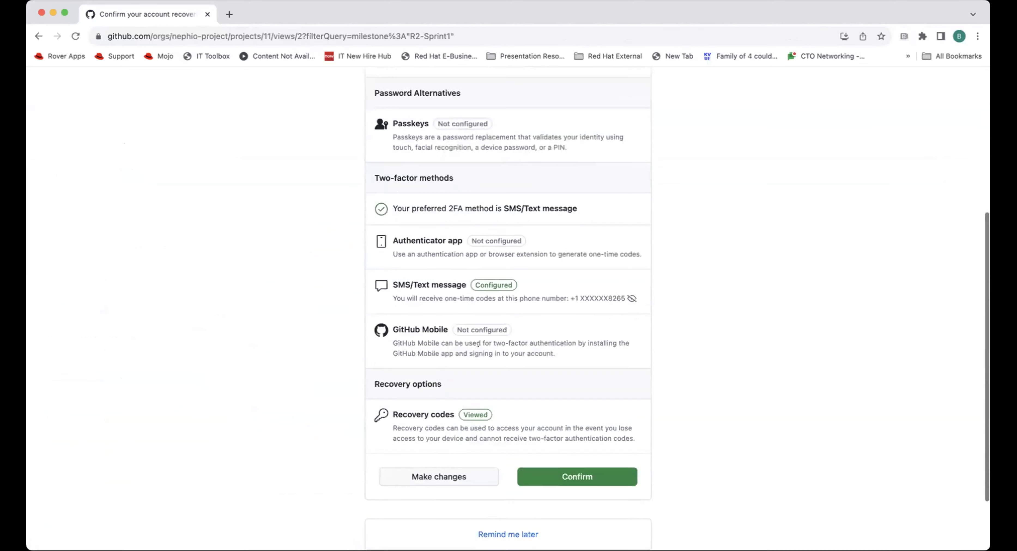
pyautogui.click(554, 421)
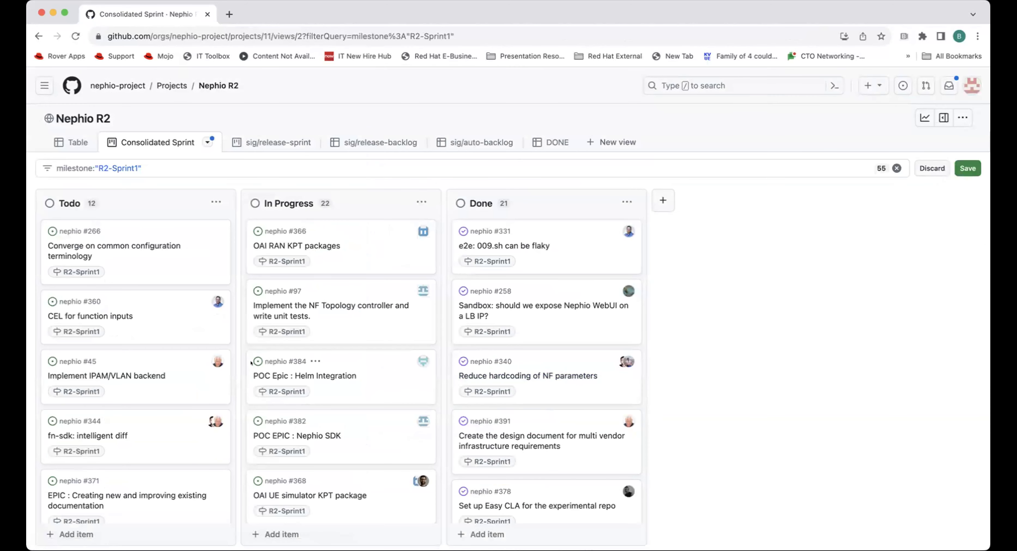
# Step: Drag cards #401 and #402 from the Todo column into In Progress
pyautogui.scroll(-6, 125, 474)
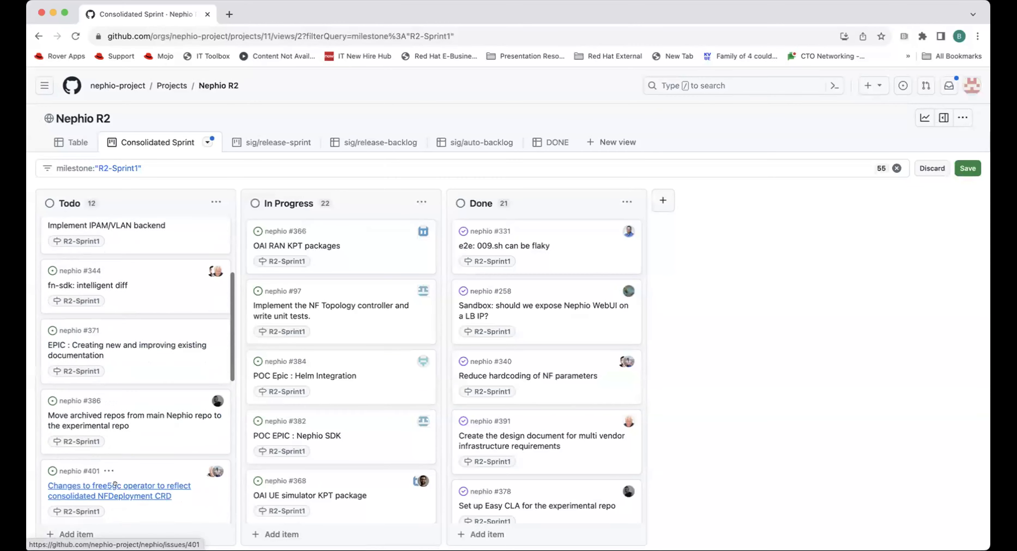
pyautogui.moveTo(116, 399); pyautogui.dragTo(308, 472)
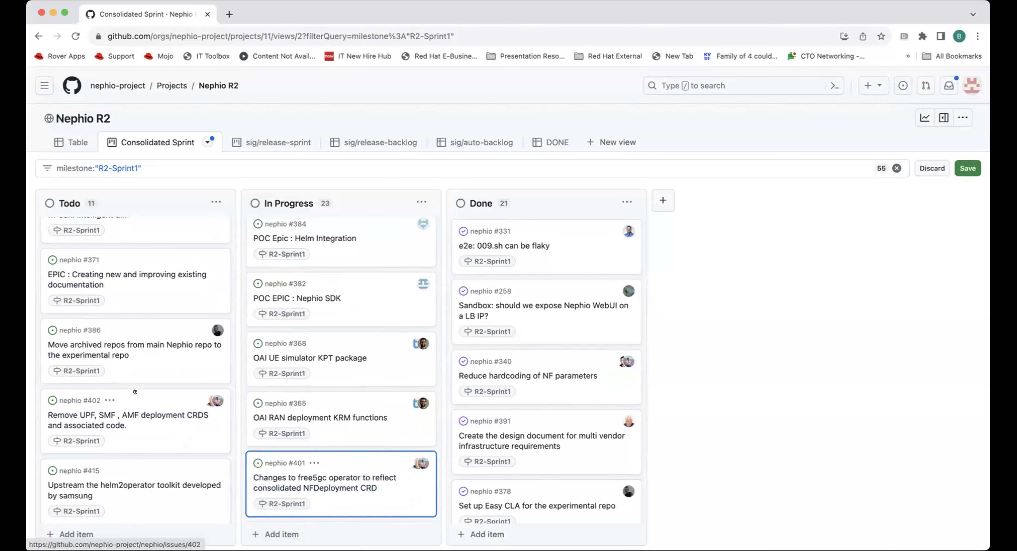
pyautogui.moveTo(134, 392); pyautogui.dragTo(318, 480)
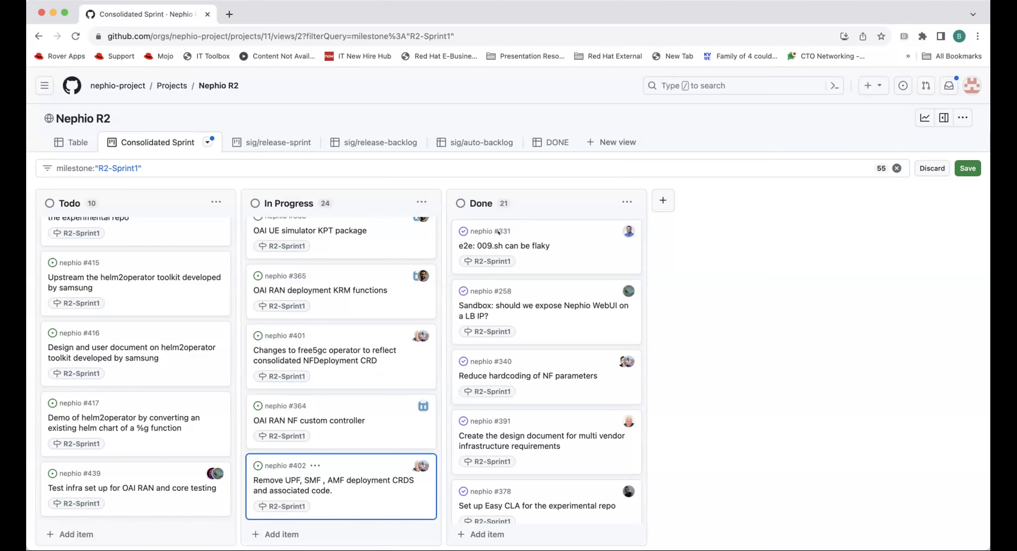
pyautogui.click(426, 365)
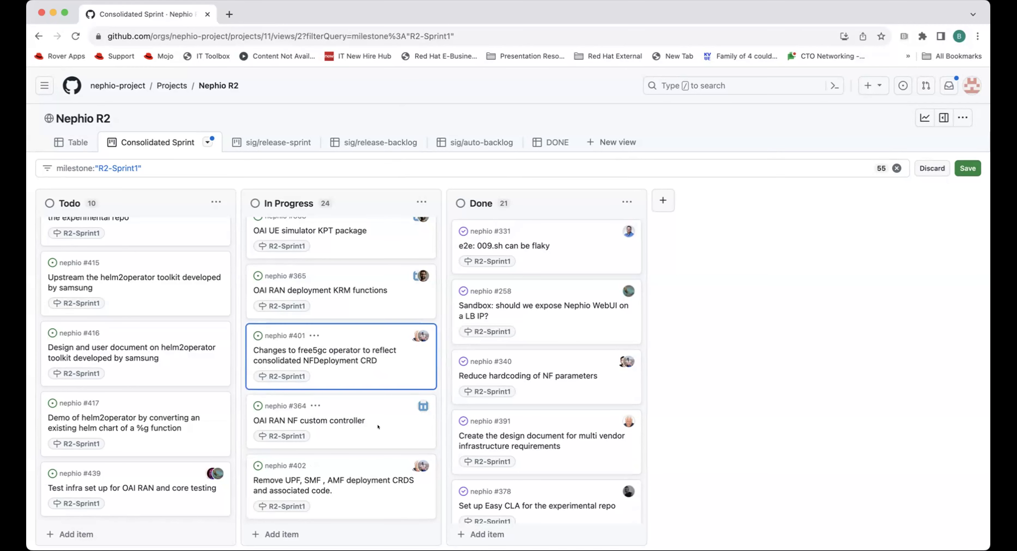
pyautogui.scroll(5, 377, 426)
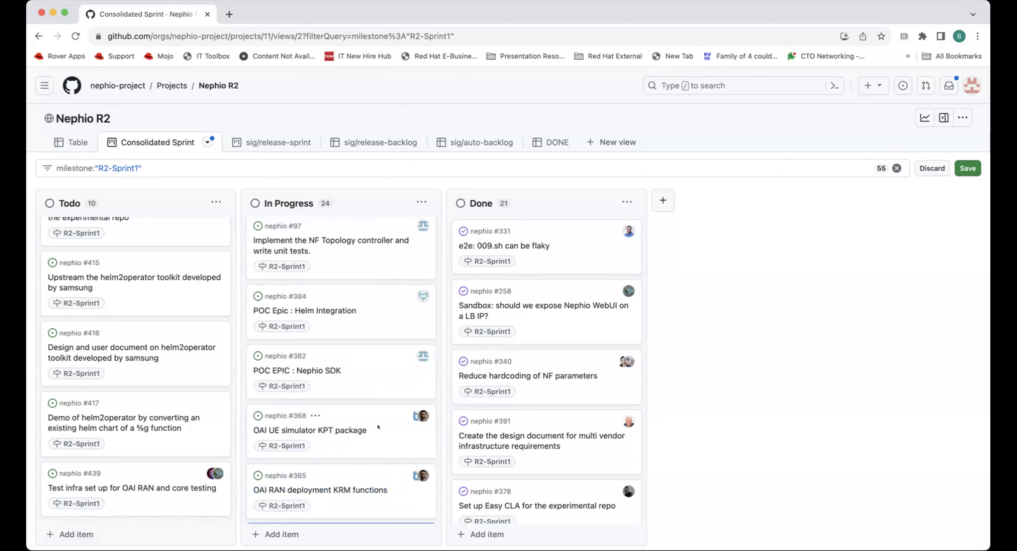
pyautogui.scroll(3, 377, 426)
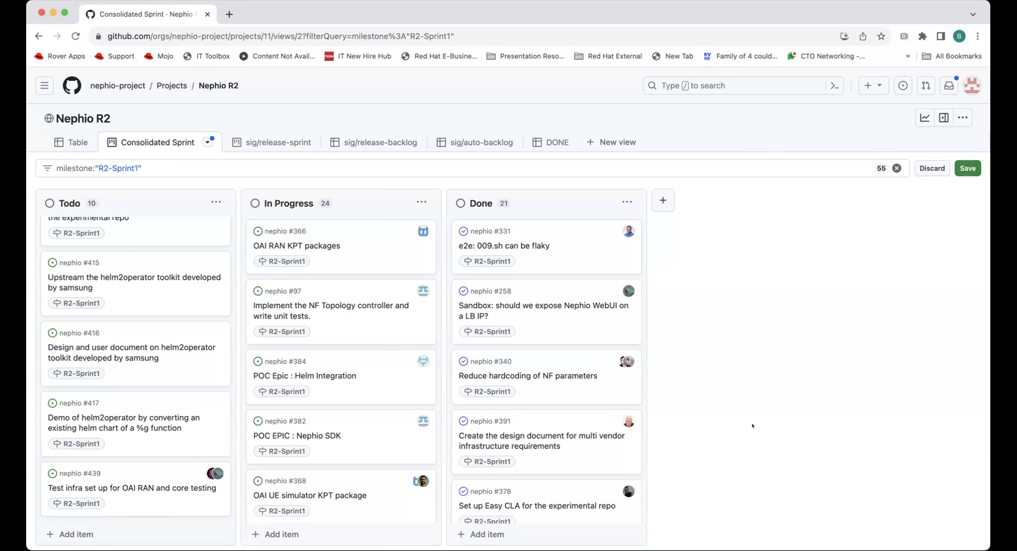
pyautogui.moveTo(289, 484)
pyautogui.moveTo(319, 327)
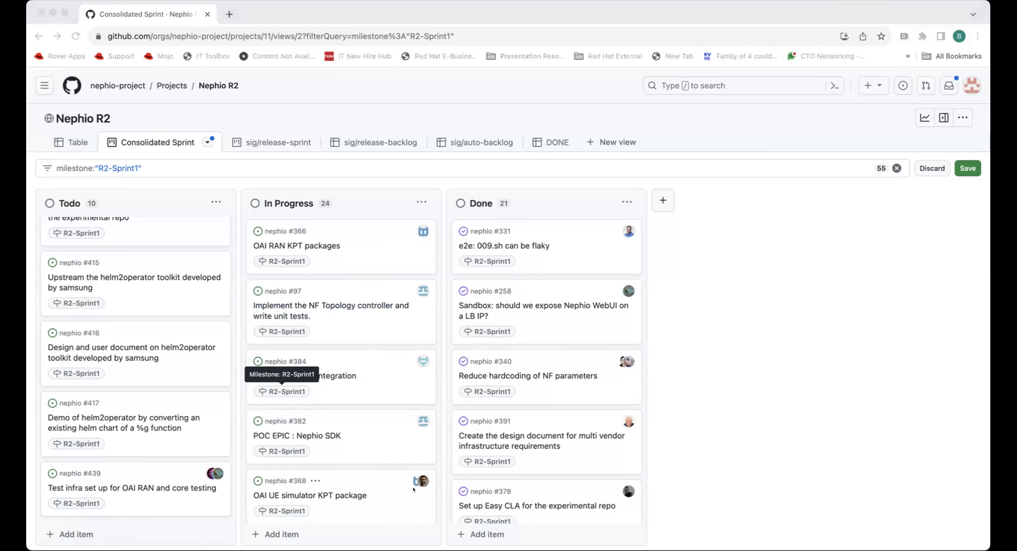
# Step: Move down the In Progress column to card #401, the free5gc operator changes issue
pyautogui.click(711, 474)
pyautogui.press('Down')
pyautogui.press('Down')
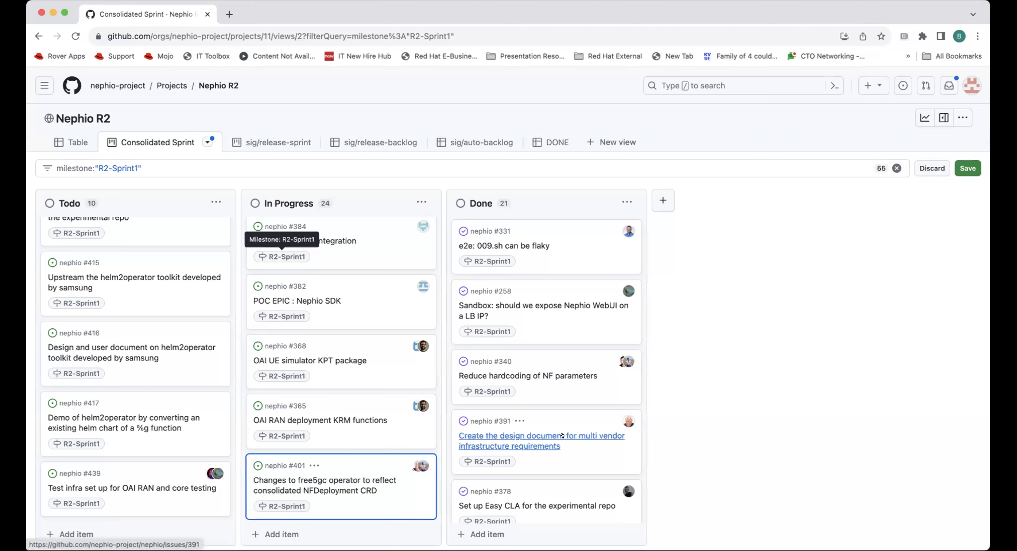
# Step: Scroll down the In Progress column past #367 to cards #383 and #385
pyautogui.scroll(-2, 370, 437)
pyautogui.scroll(-4, 371, 436)
pyautogui.scroll(-4, 364, 435)
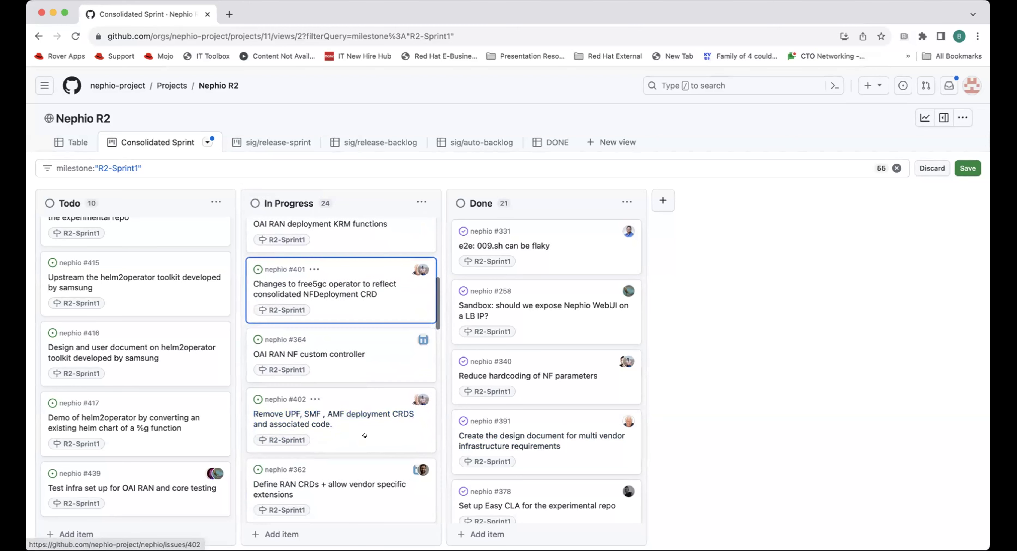
pyautogui.scroll(-2, 365, 436)
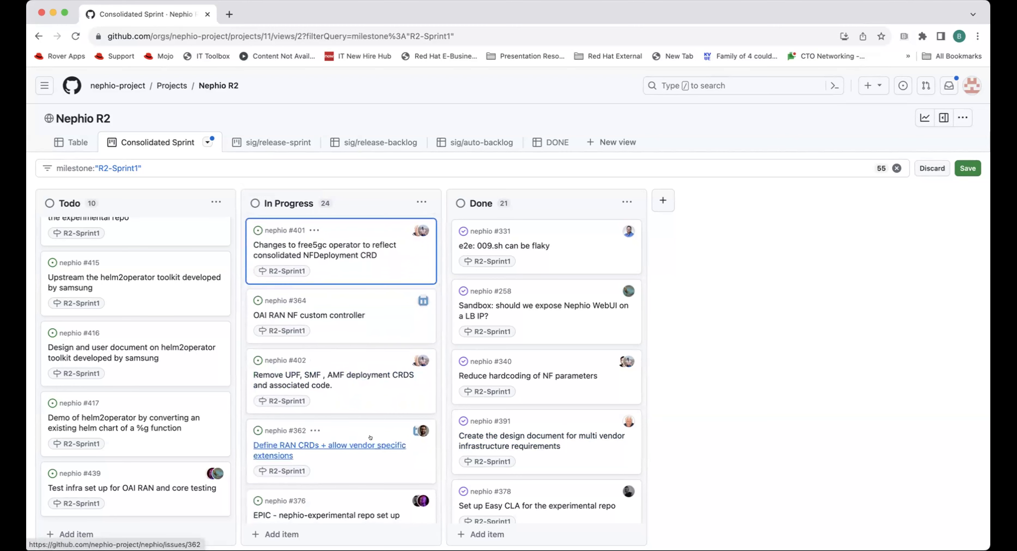
pyautogui.scroll(-2, 367, 437)
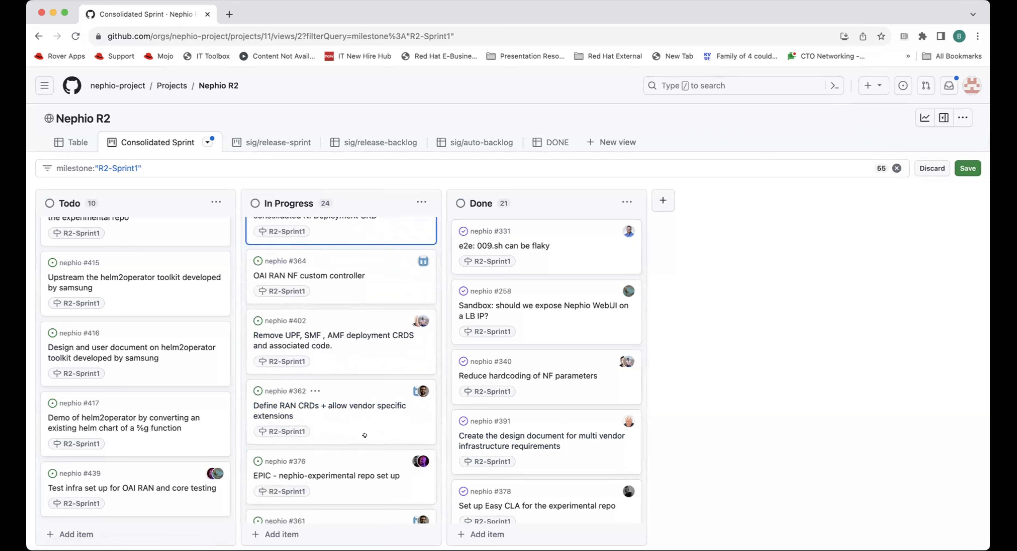
pyautogui.scroll(-2, 364, 435)
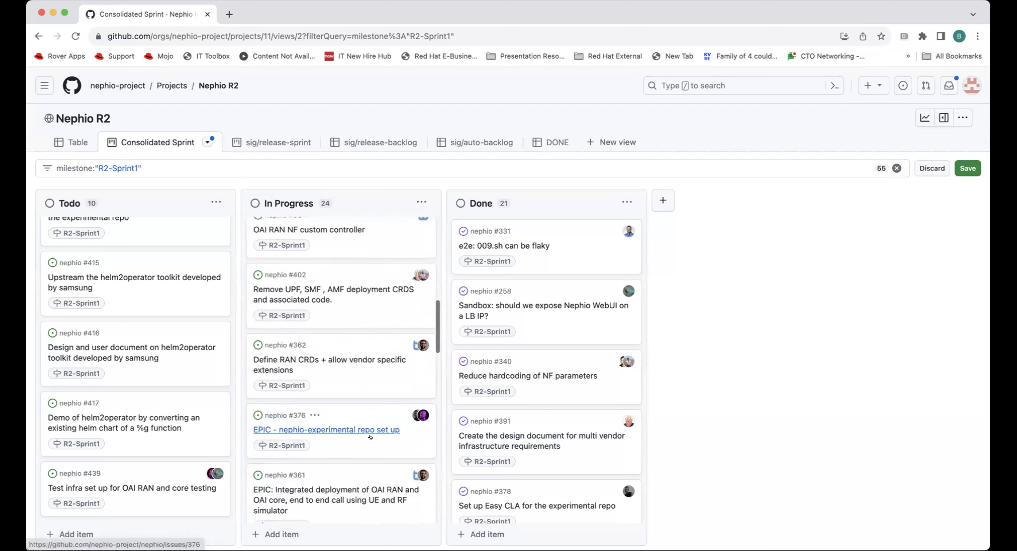
pyautogui.scroll(-2, 364, 435)
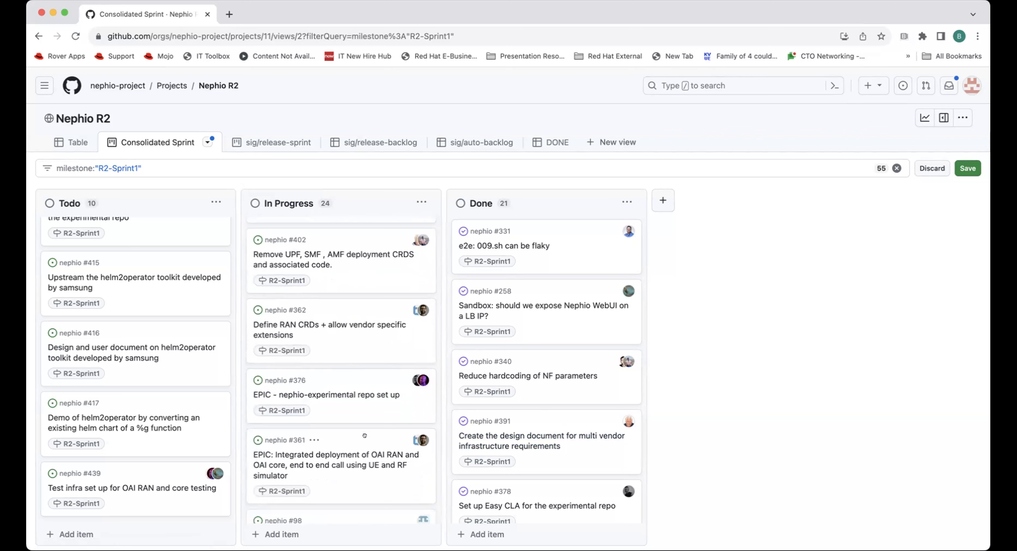
pyautogui.scroll(8, 364, 436)
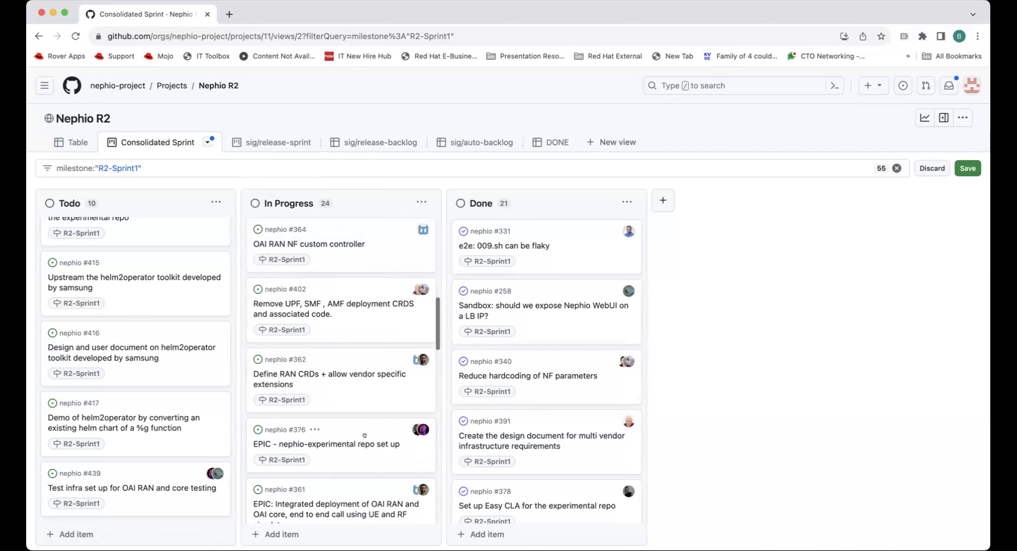
pyautogui.scroll(5, 365, 435)
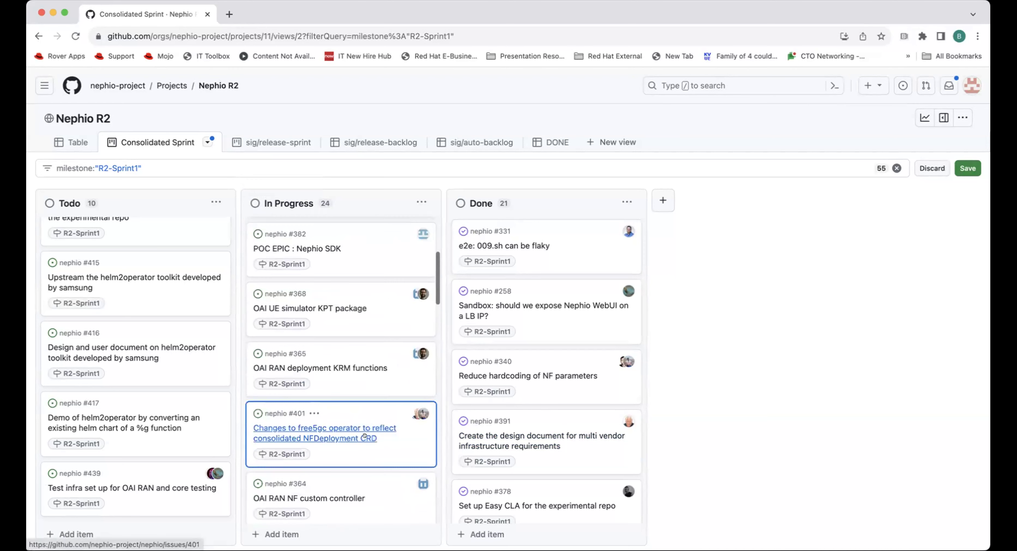
pyautogui.scroll(-2, 365, 435)
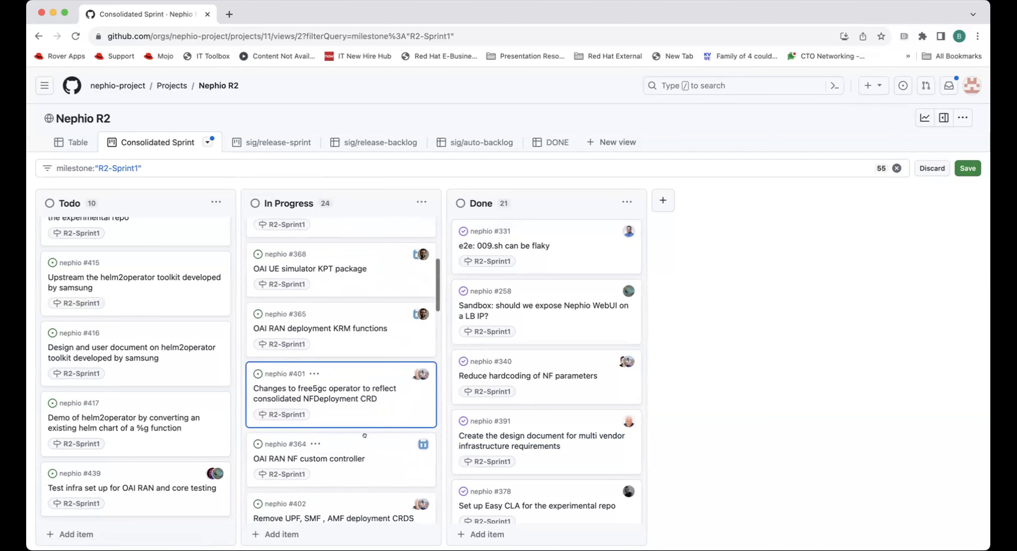
pyautogui.scroll(-1, 365, 436)
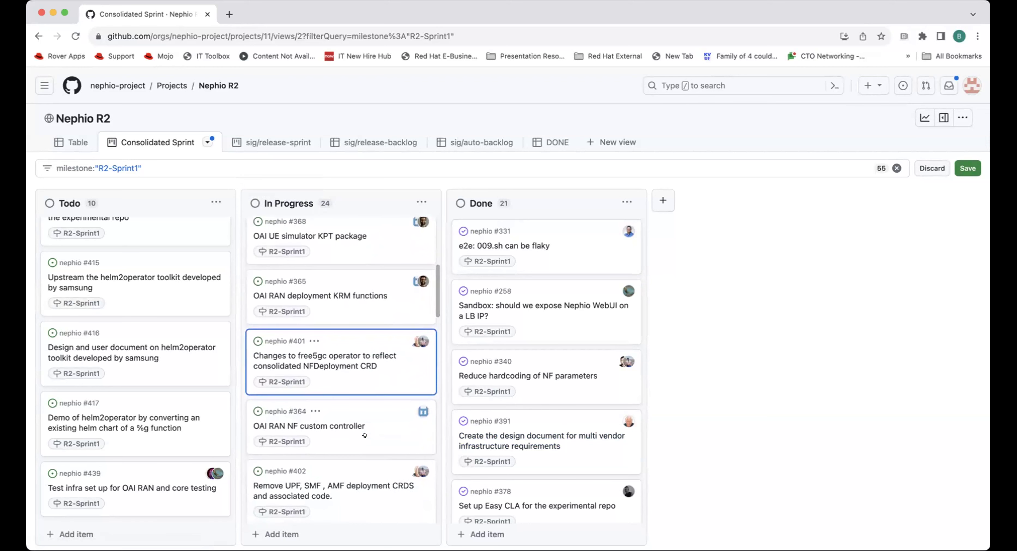
pyautogui.scroll(-2, 364, 436)
pyautogui.scroll(-1, 364, 435)
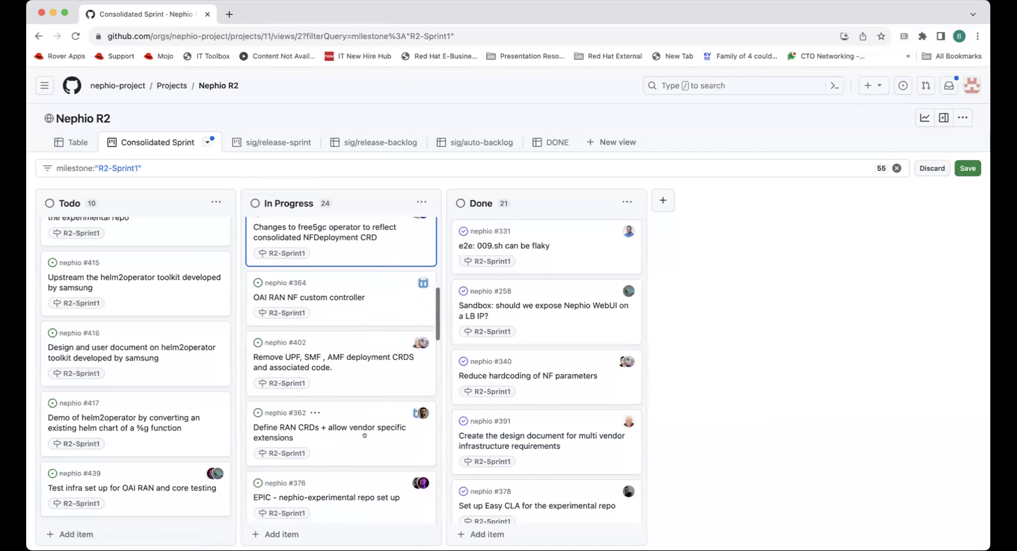
pyautogui.scroll(-2, 365, 435)
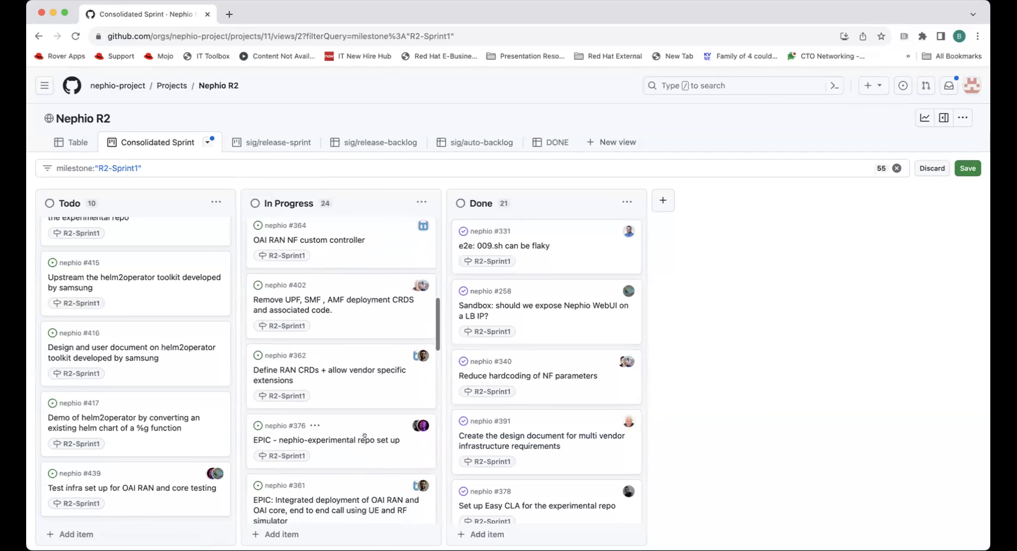
pyautogui.scroll(-1, 364, 435)
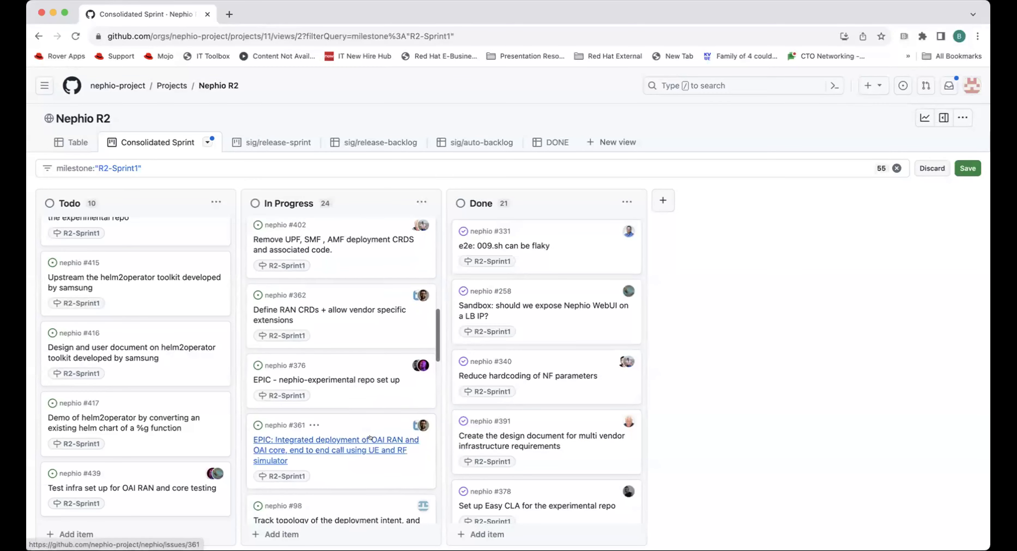
pyautogui.scroll(-2, 364, 435)
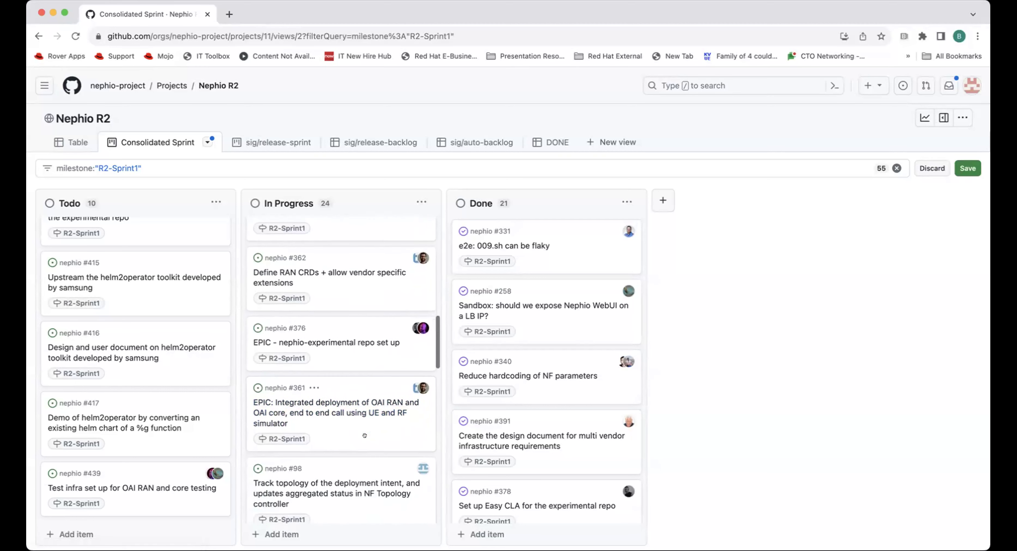
pyautogui.scroll(-4, 370, 483)
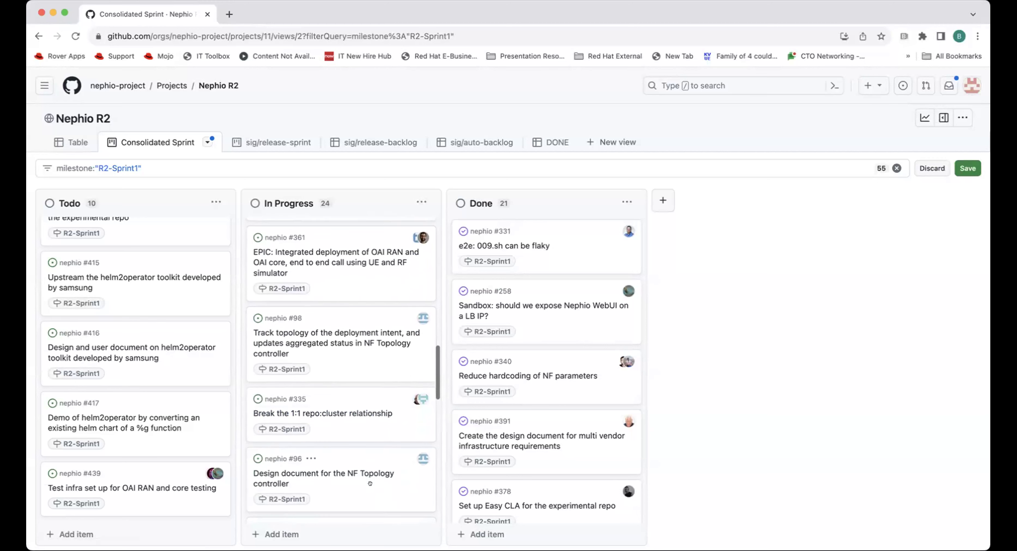
pyautogui.scroll(-1, 370, 483)
pyautogui.scroll(-2, 354, 400)
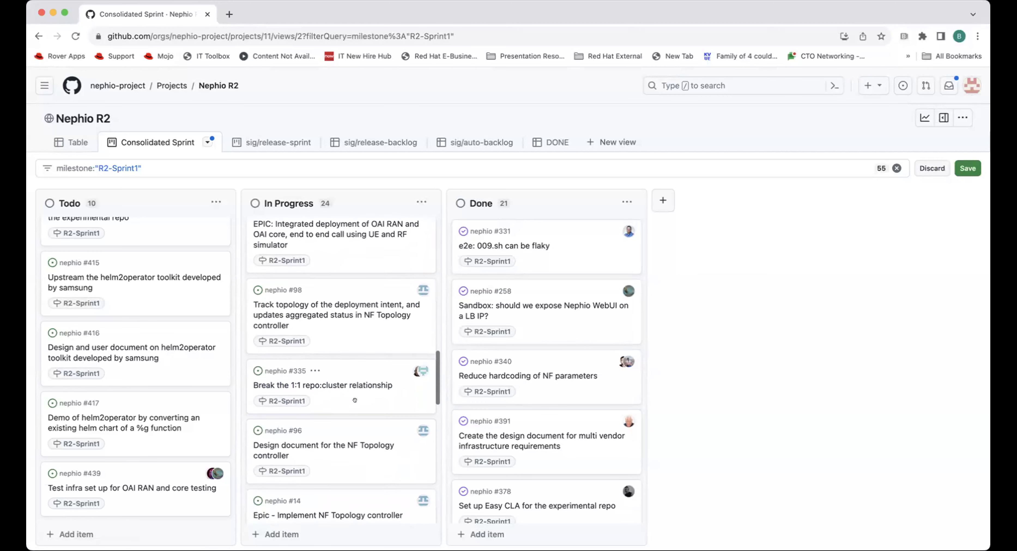
pyautogui.scroll(-1, 362, 420)
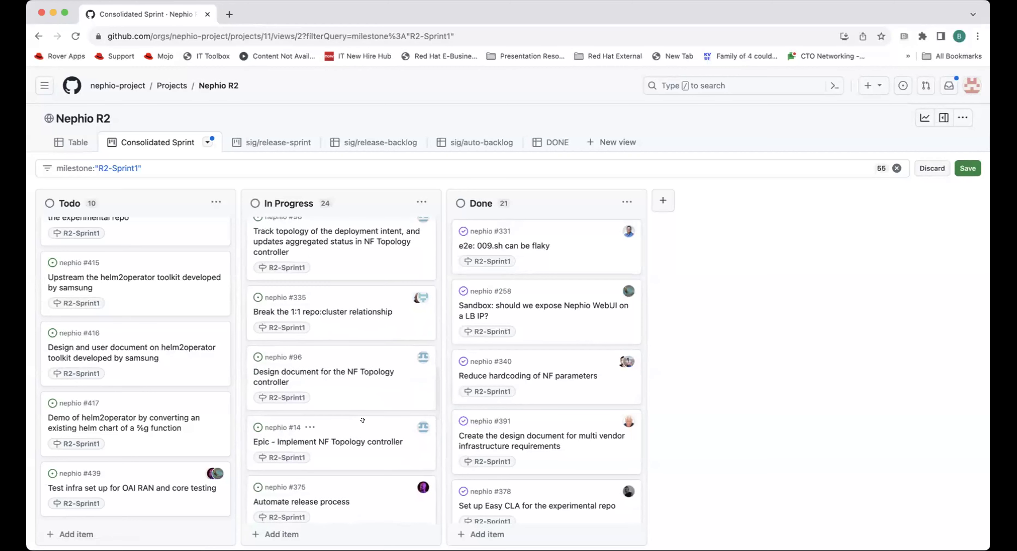
pyautogui.scroll(-1, 362, 420)
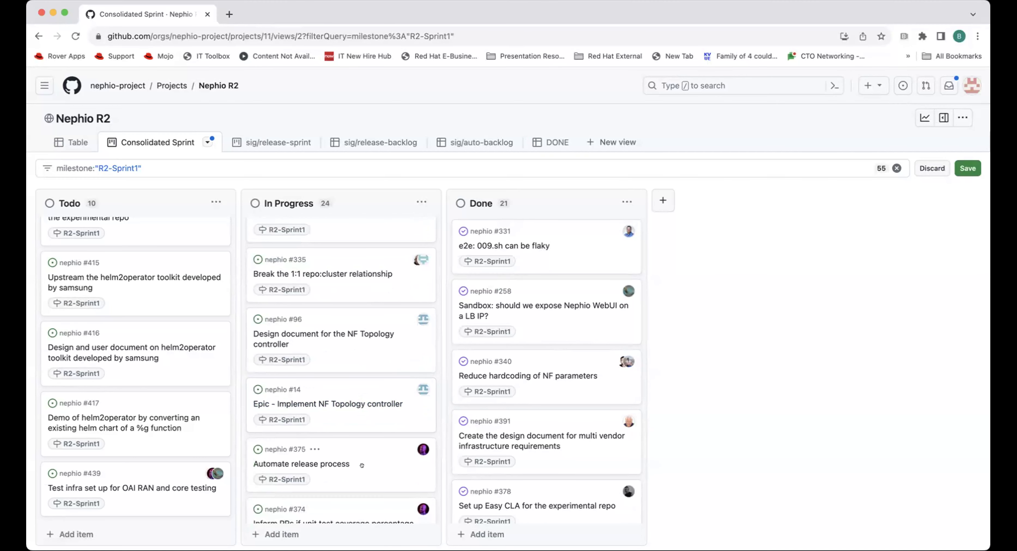
pyautogui.scroll(-2, 352, 448)
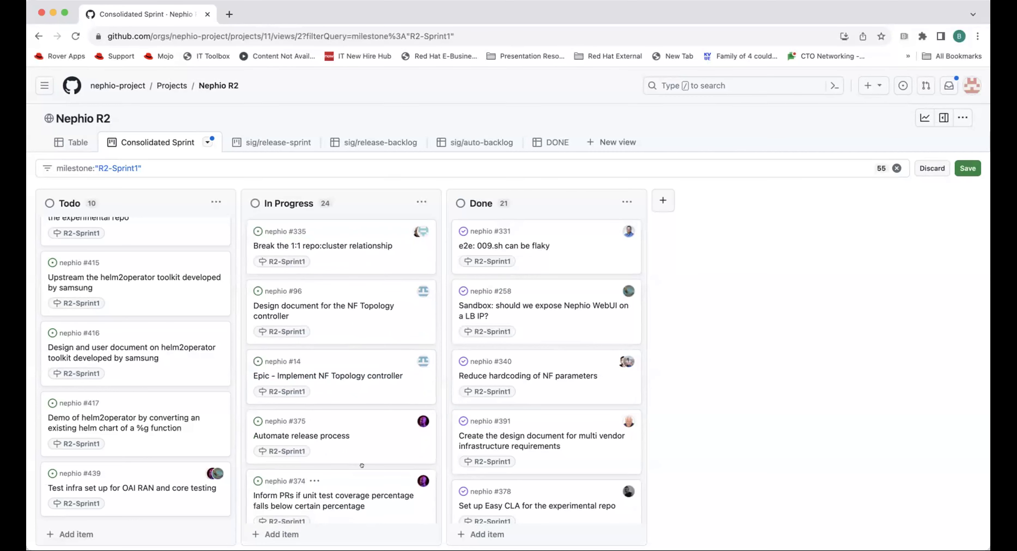
pyautogui.scroll(-3, 362, 465)
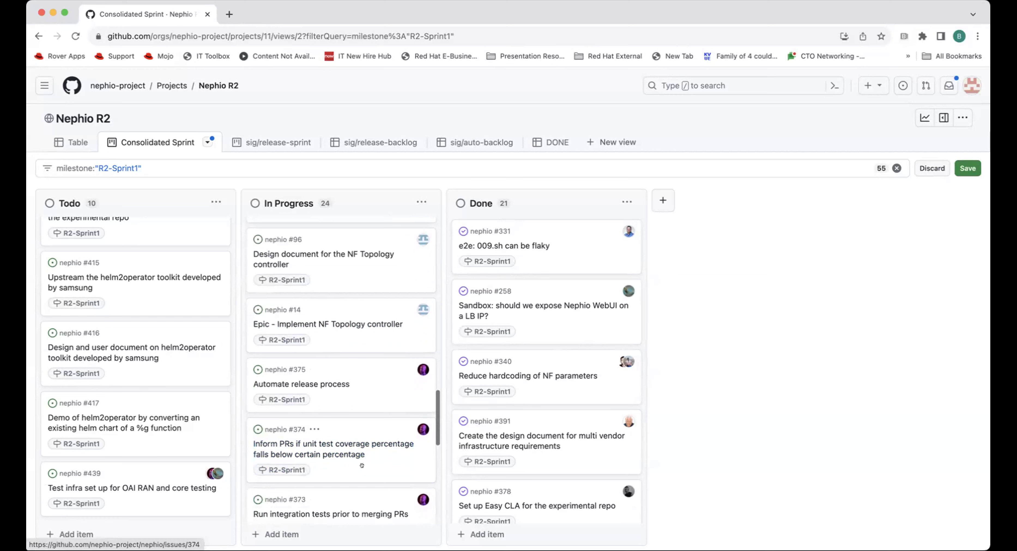
pyautogui.scroll(2, 362, 465)
pyautogui.scroll(8, 362, 466)
pyautogui.scroll(8, 361, 465)
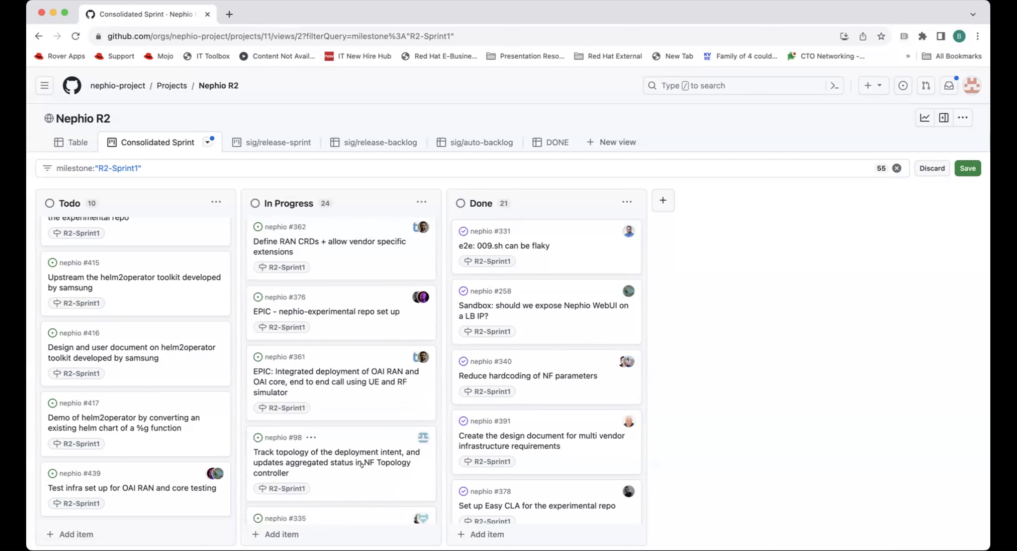
pyautogui.scroll(1, 362, 472)
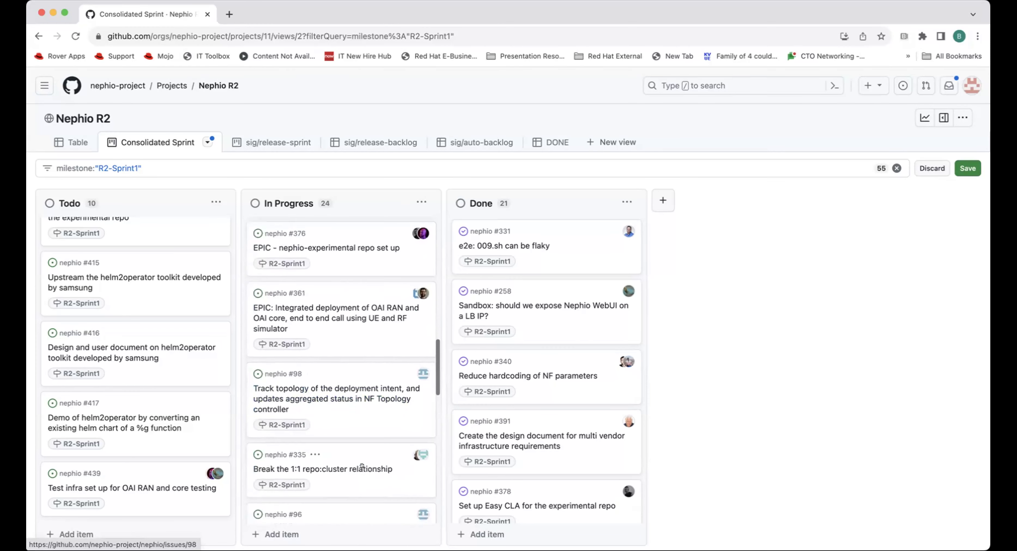
pyautogui.scroll(-3, 361, 466)
pyautogui.scroll(-3, 362, 472)
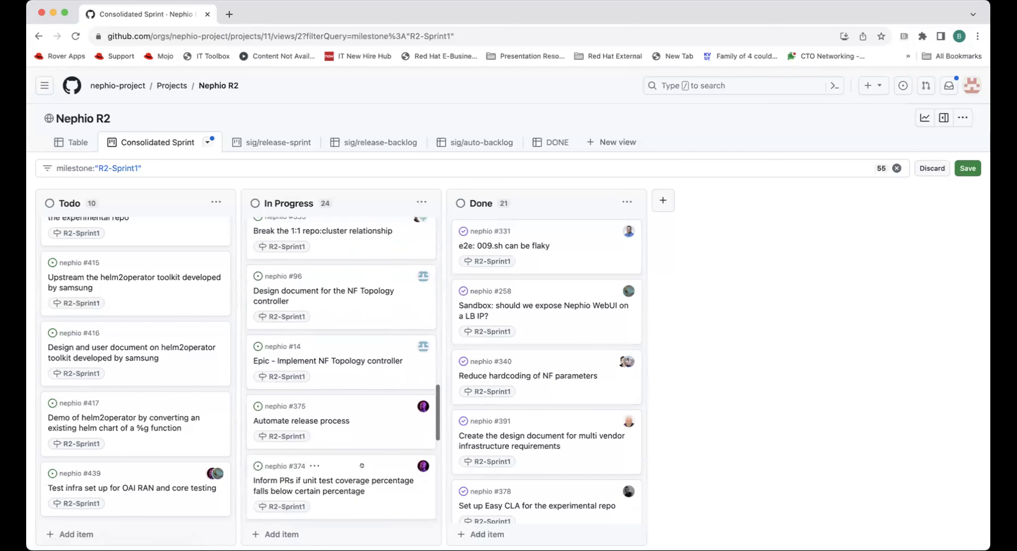
pyautogui.scroll(-12, 361, 466)
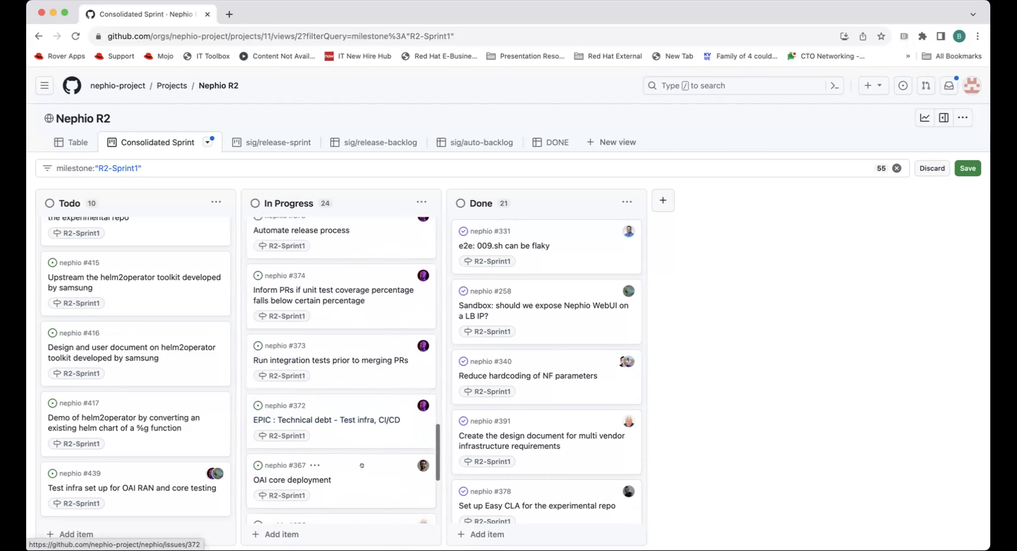
pyautogui.scroll(-2, 361, 465)
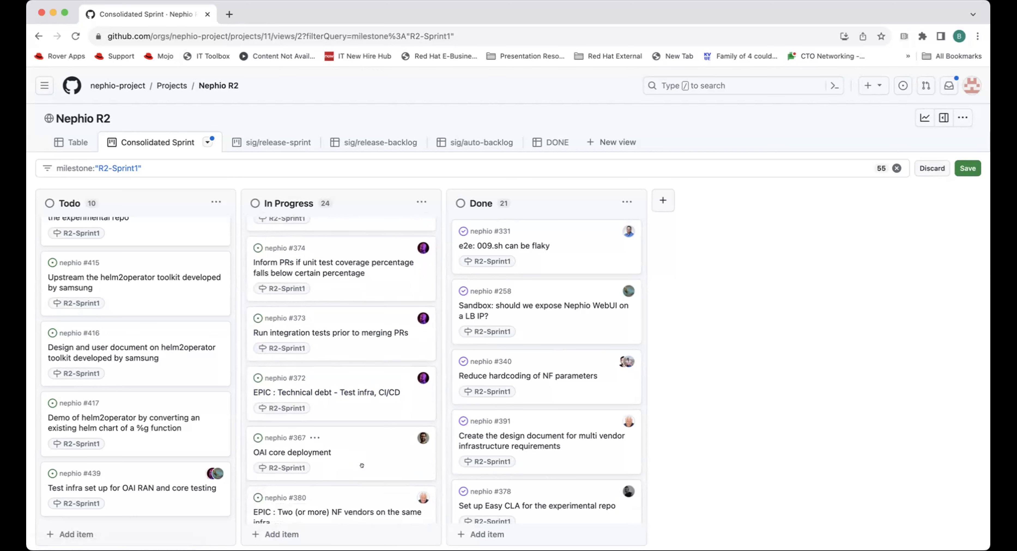
pyautogui.scroll(-4, 362, 466)
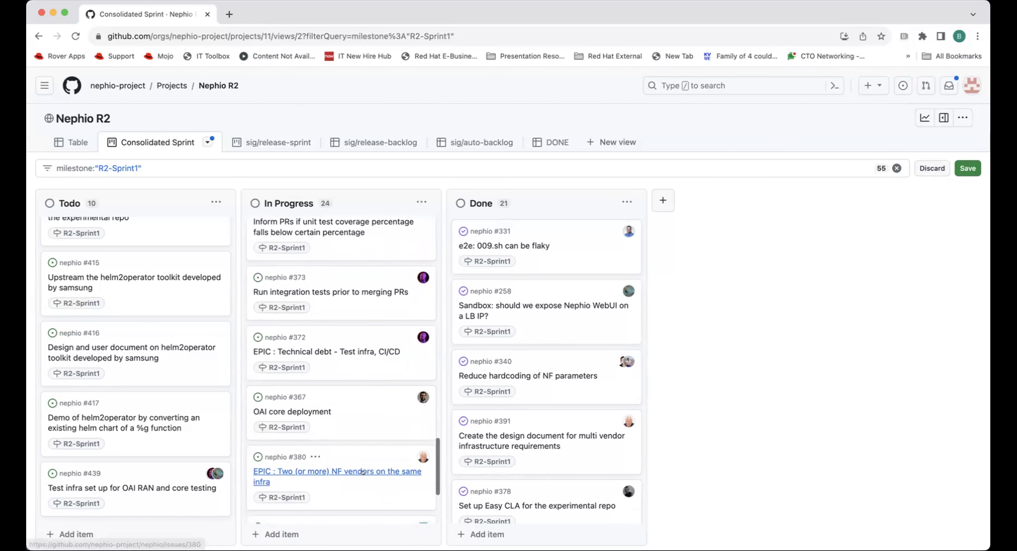
pyautogui.scroll(-3, 361, 466)
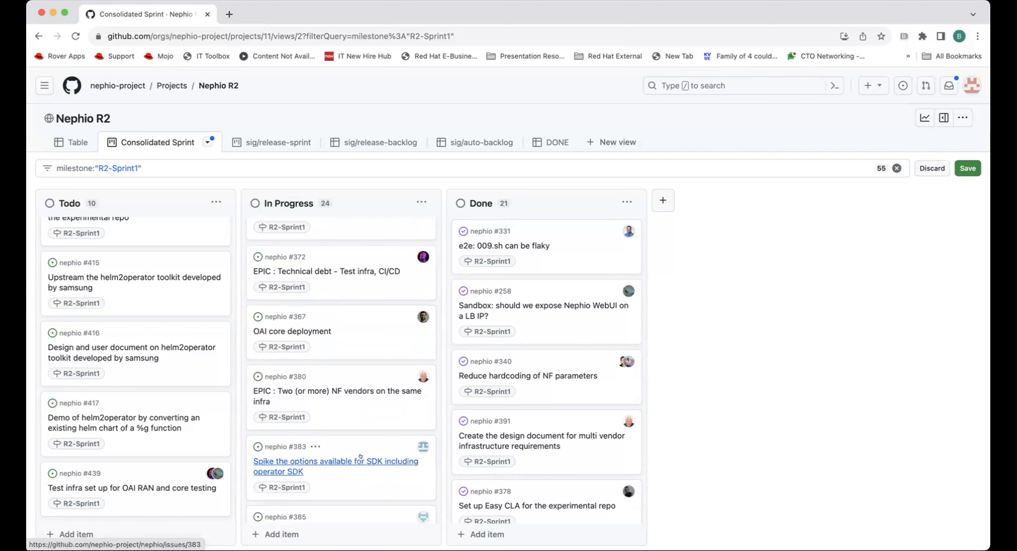
pyautogui.scroll(-3, 360, 456)
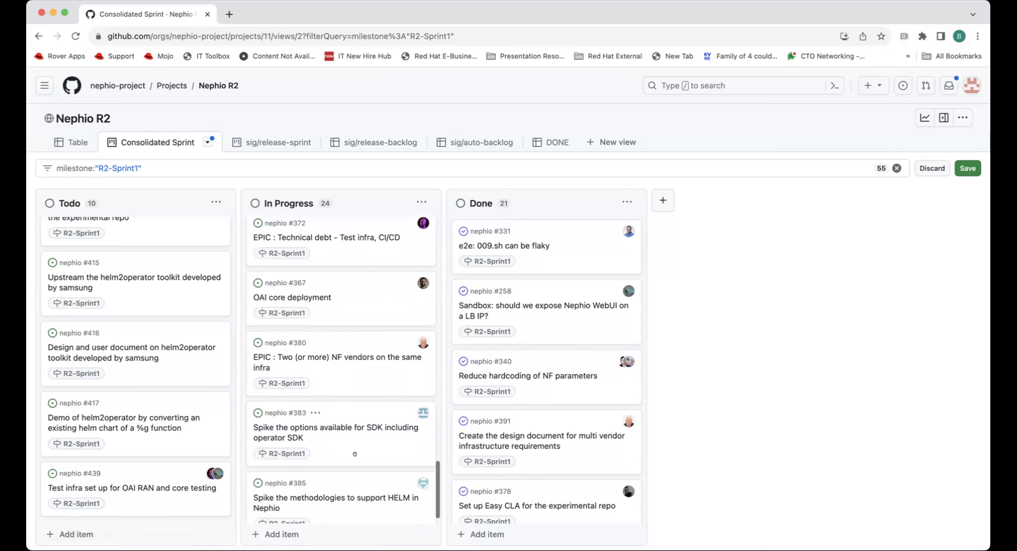
pyautogui.scroll(-1, 354, 454)
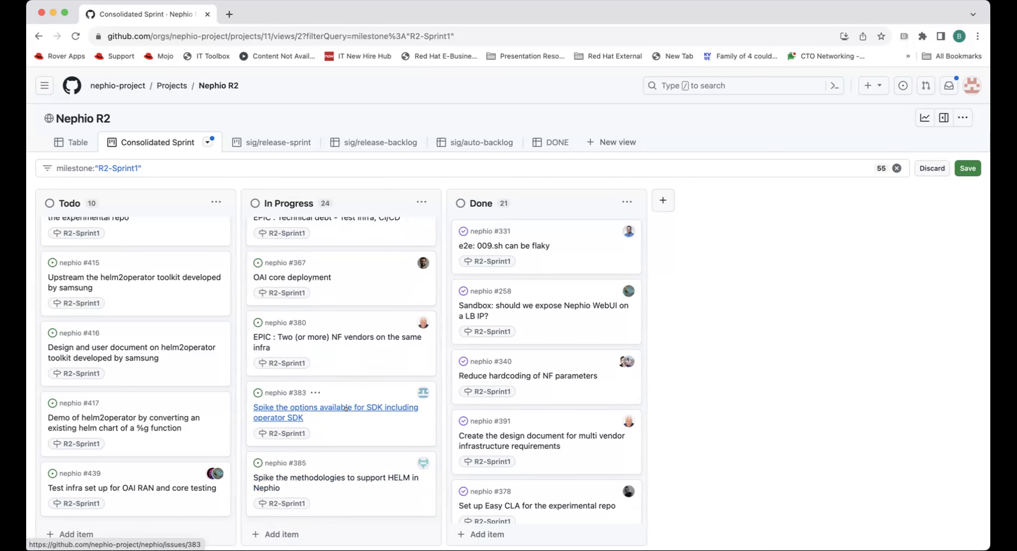
pyautogui.click(346, 409)
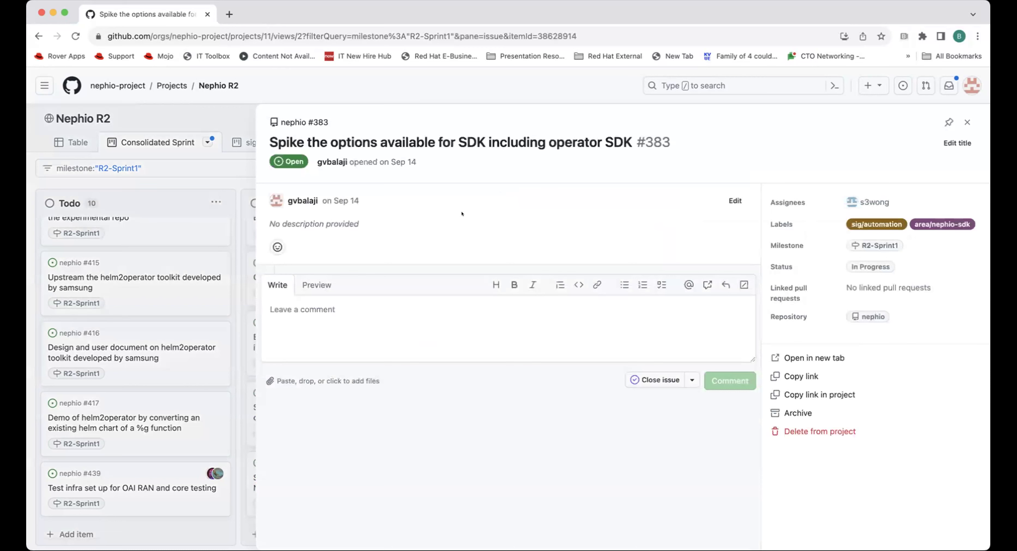
pyautogui.click(967, 122)
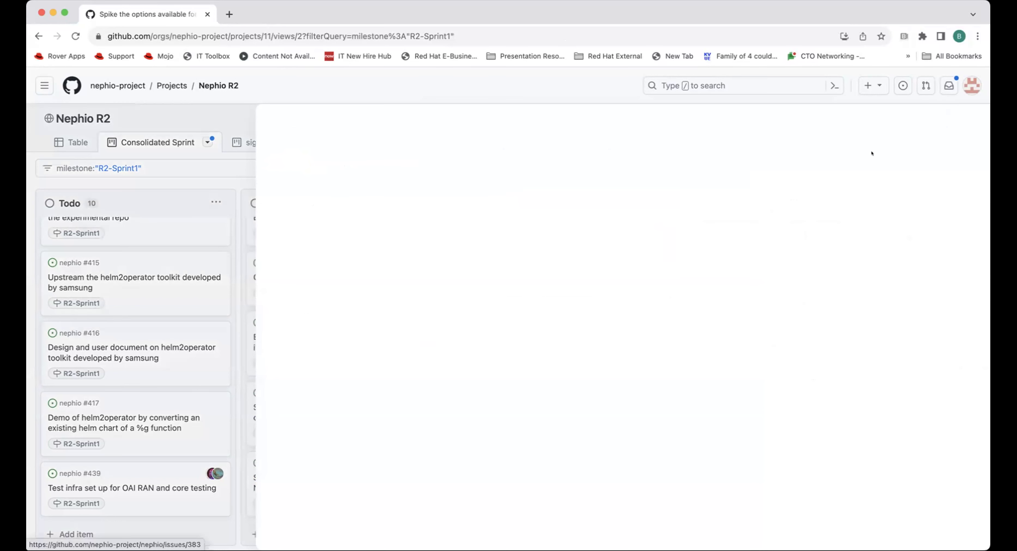
pyautogui.click(349, 478)
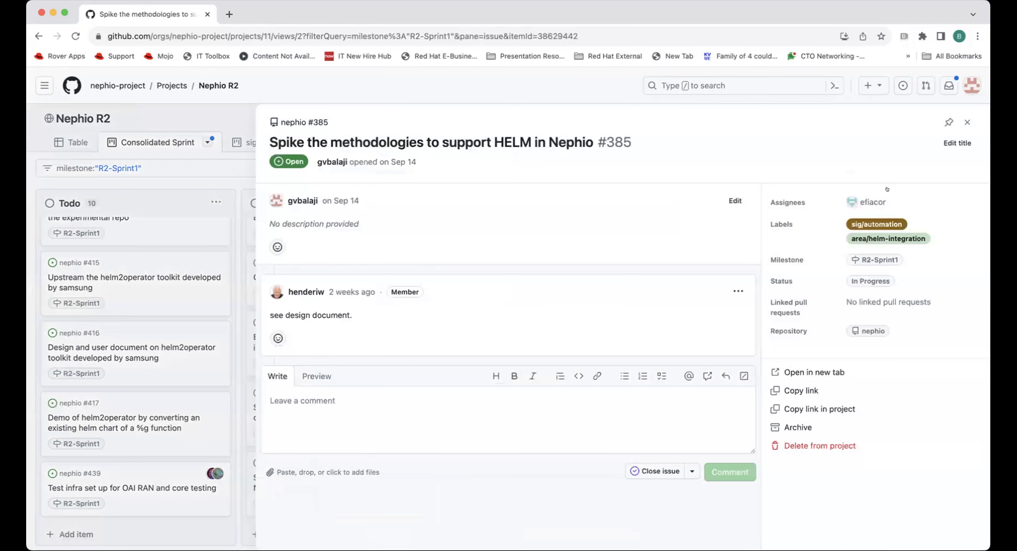
pyautogui.click(967, 123)
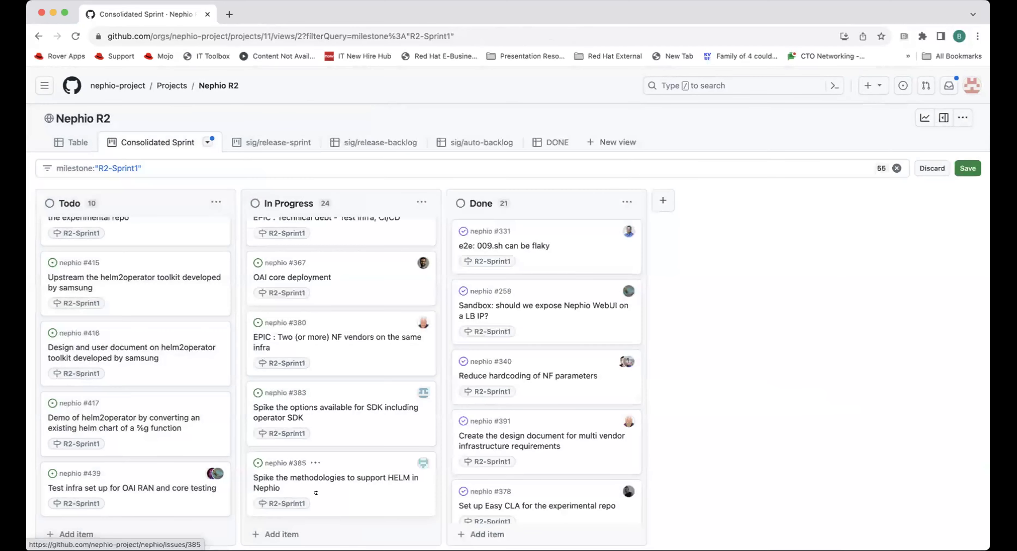
pyautogui.scroll(1, 288, 498)
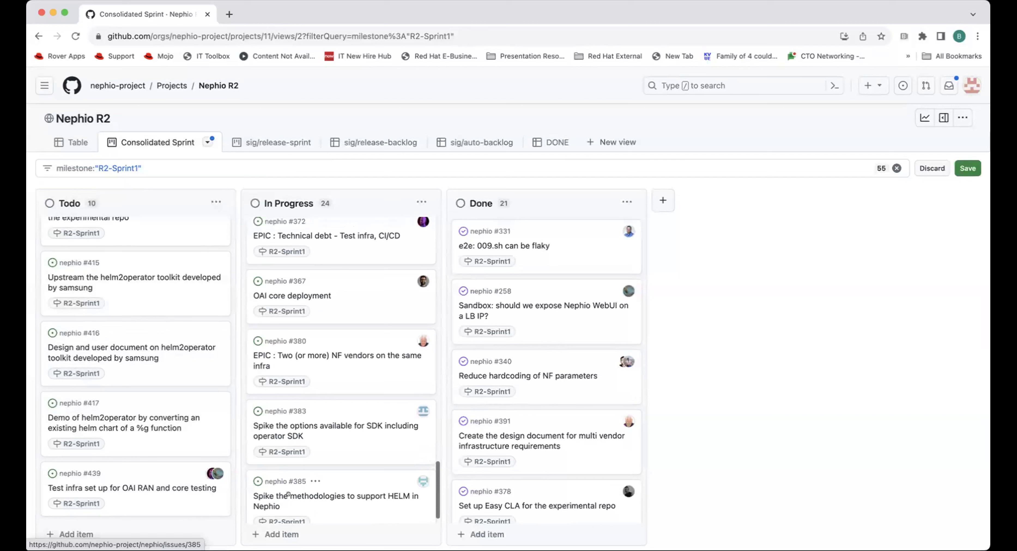
pyautogui.scroll(2, 289, 494)
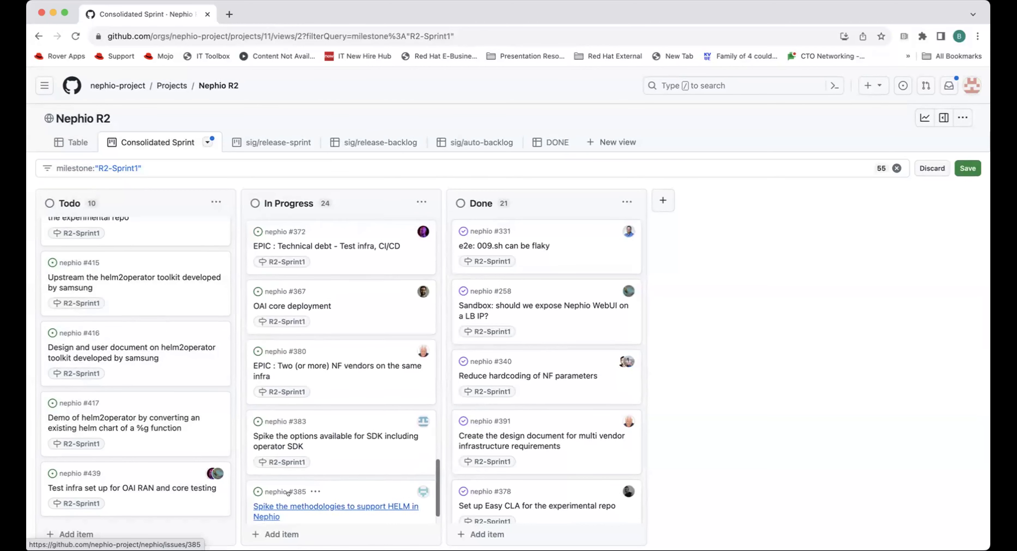
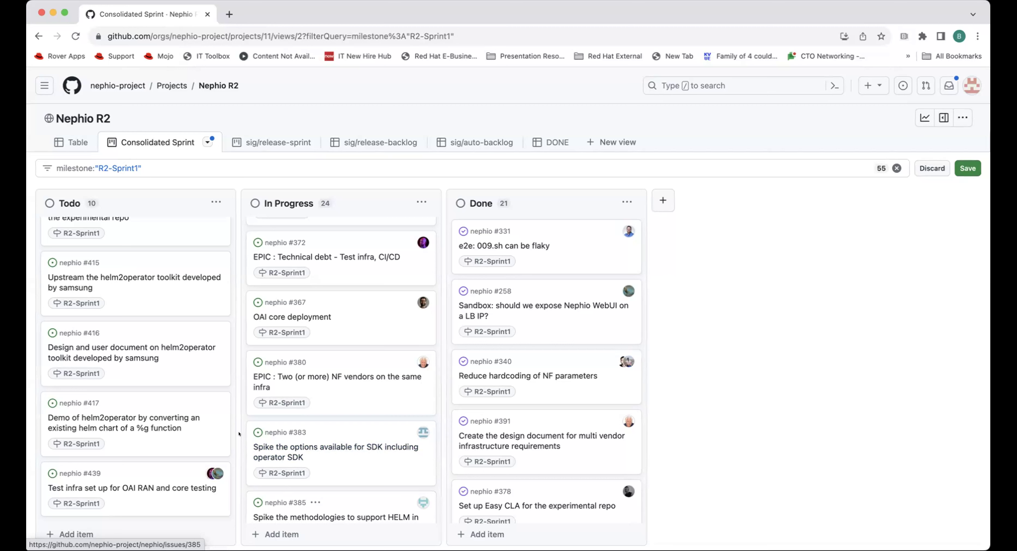
# Step: Move the helm2operator upstreaming card #415 from Todo into In Progress, just above #362
pyautogui.scroll(3, 239, 435)
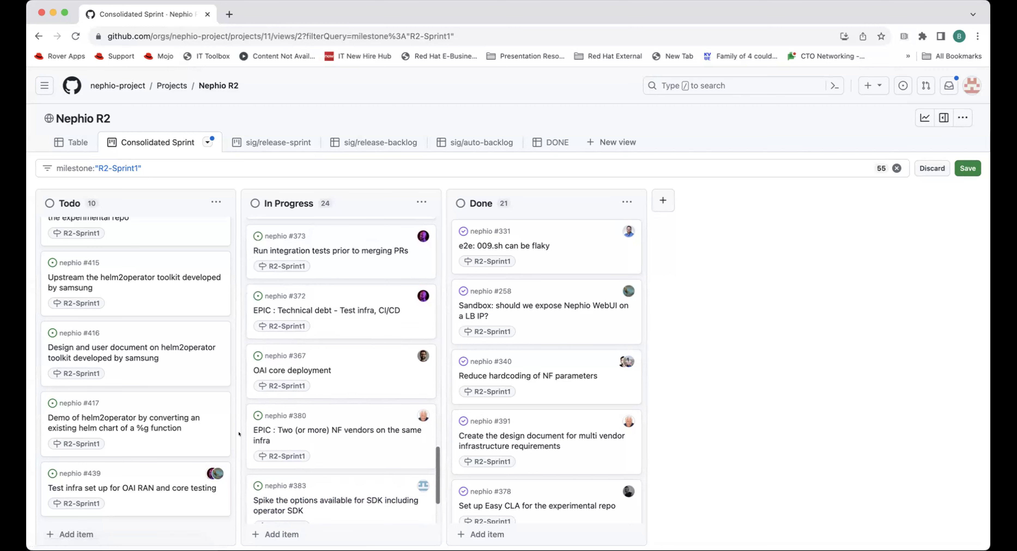
pyautogui.scroll(2, 239, 434)
pyautogui.scroll(4, 239, 434)
pyautogui.scroll(9, 239, 434)
pyautogui.scroll(11, 239, 434)
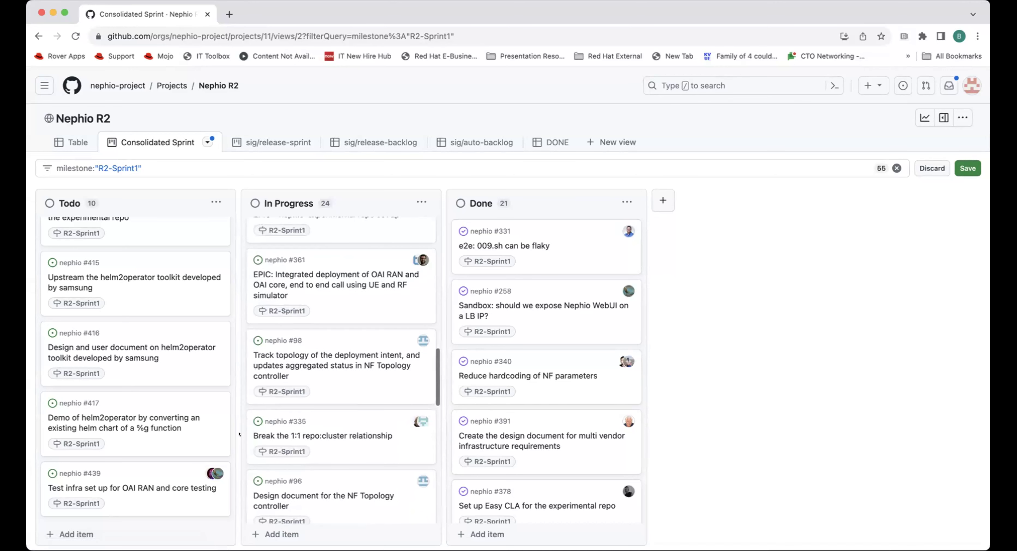
pyautogui.scroll(6, 239, 434)
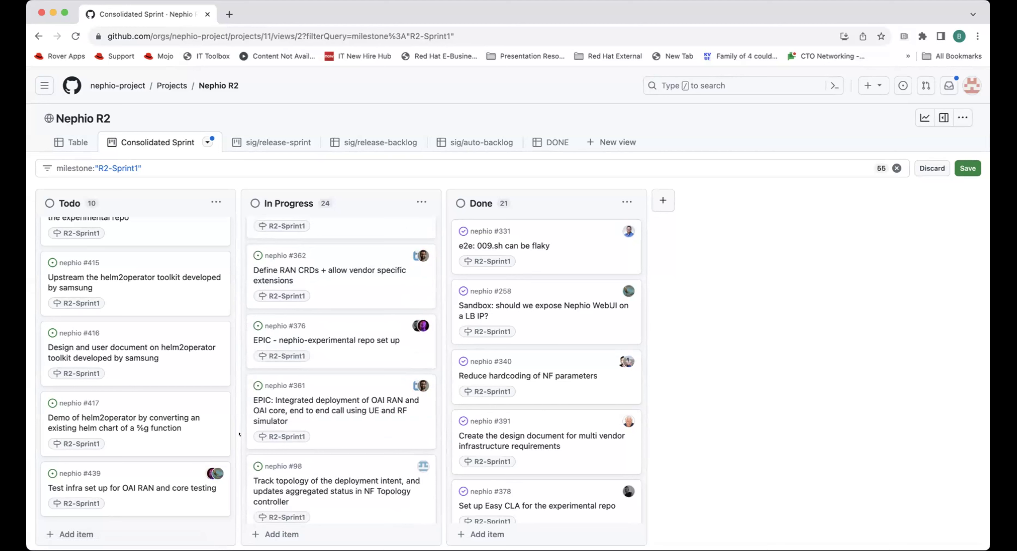
pyautogui.scroll(3, 239, 434)
pyautogui.scroll(9, 238, 434)
pyautogui.scroll(8, 239, 434)
pyautogui.scroll(7, 239, 434)
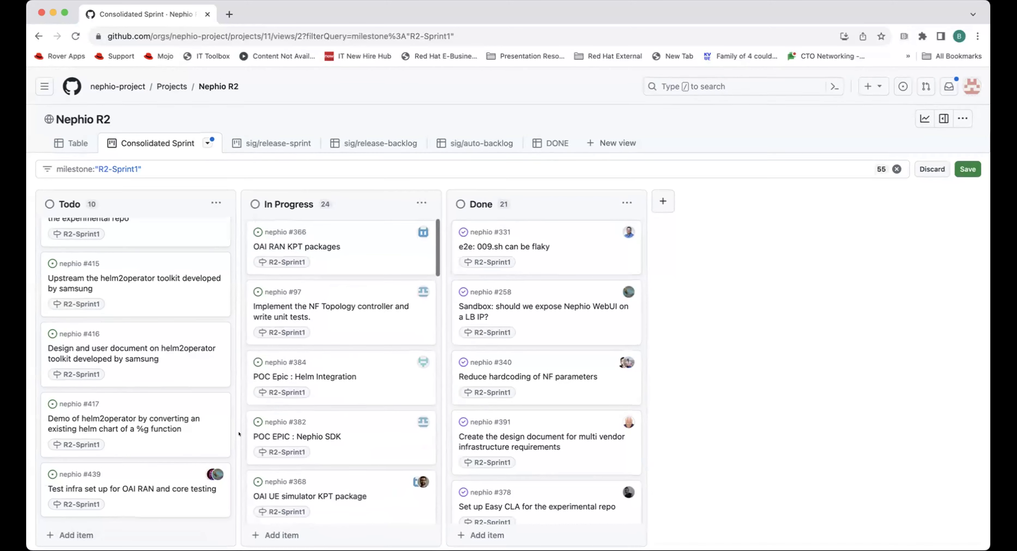
pyautogui.scroll(-2, 319, 412)
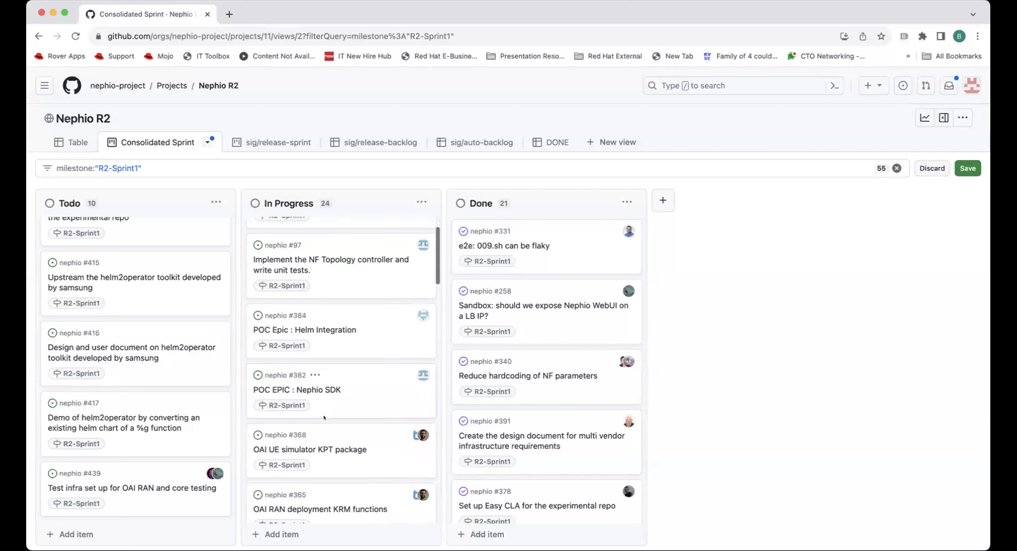
pyautogui.scroll(-2, 324, 417)
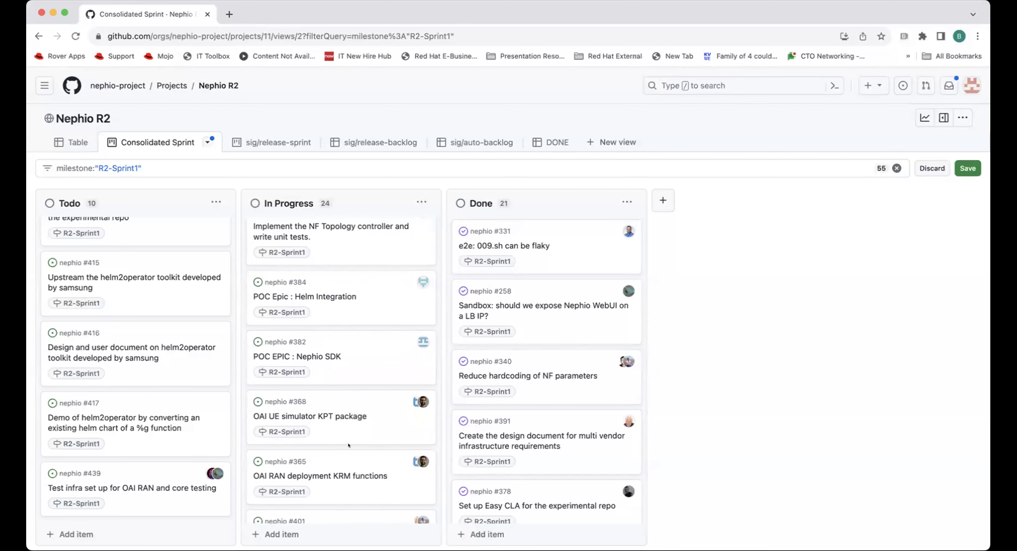
pyautogui.scroll(-10, 347, 446)
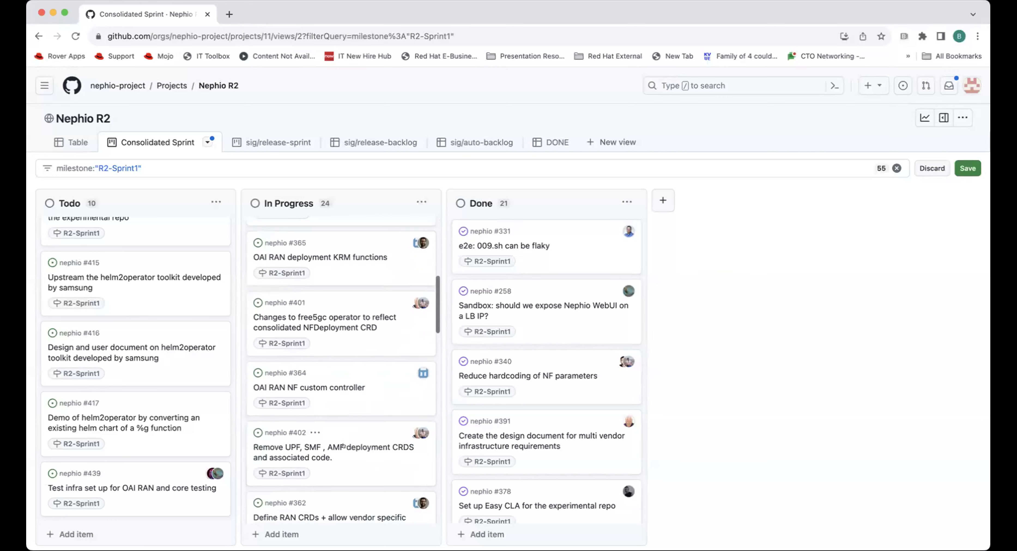
pyautogui.scroll(-1, 380, 474)
pyautogui.scroll(-8, 380, 475)
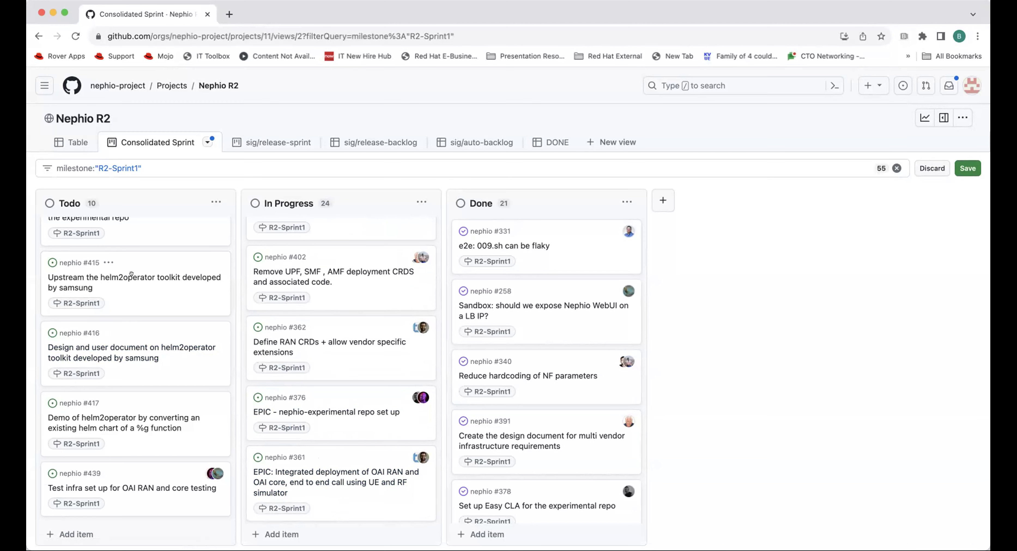
pyautogui.moveTo(131, 273); pyautogui.dragTo(317, 336)
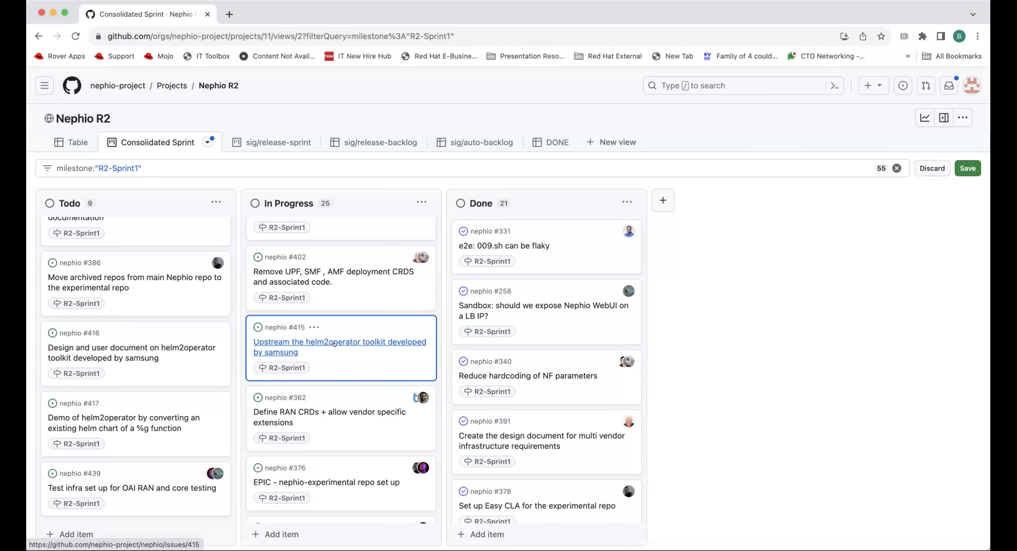
pyautogui.scroll(-3, 353, 409)
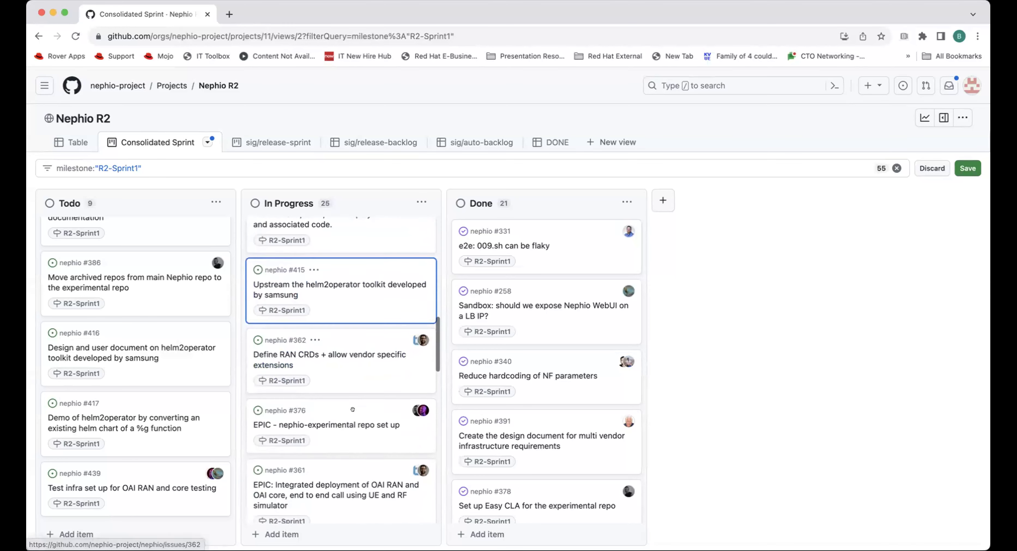
pyautogui.scroll(-2, 352, 409)
pyautogui.scroll(5, 352, 409)
pyautogui.scroll(-2, 351, 409)
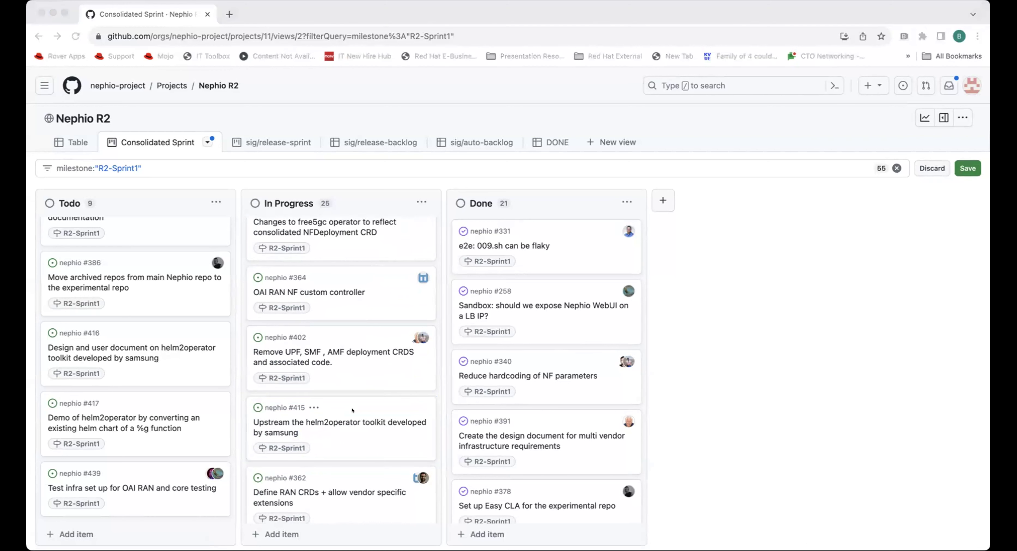
# Step: Bring the R2-Sprint1 board back into focus, showing 9 Todo, 25 In Progress and 21 Done
pyautogui.click(351, 409)
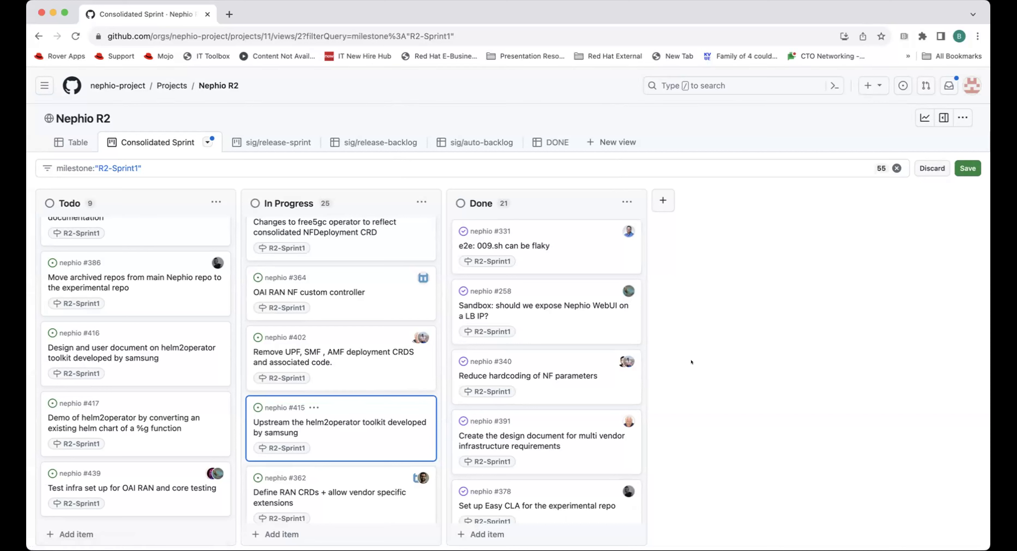
pyautogui.press('Escape')
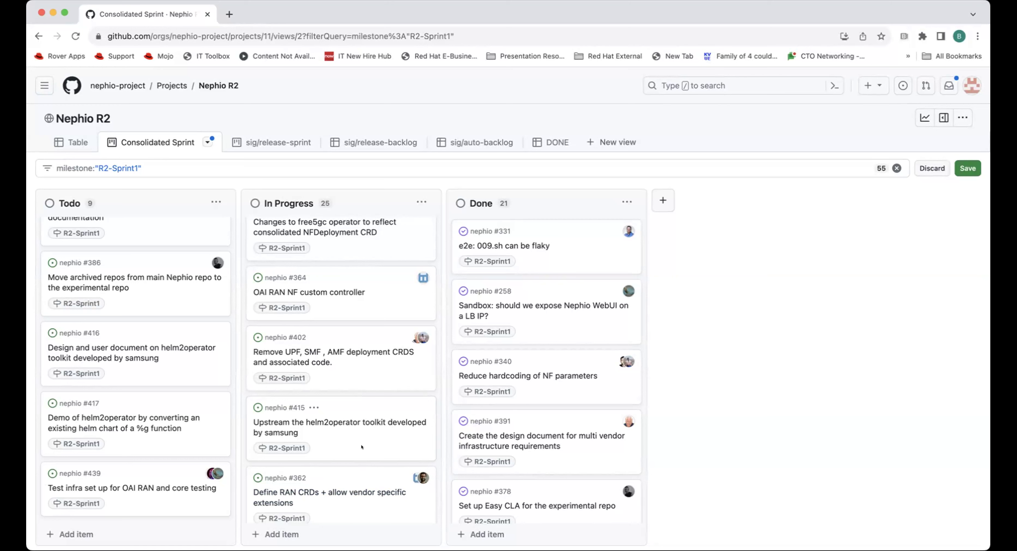
pyautogui.scroll(-2, 362, 447)
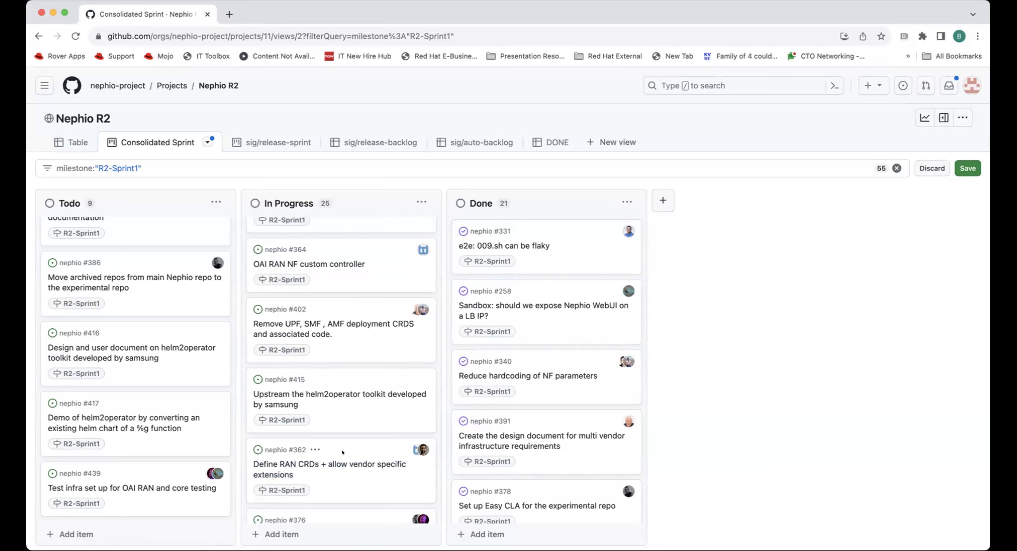
pyautogui.scroll(-1, 343, 453)
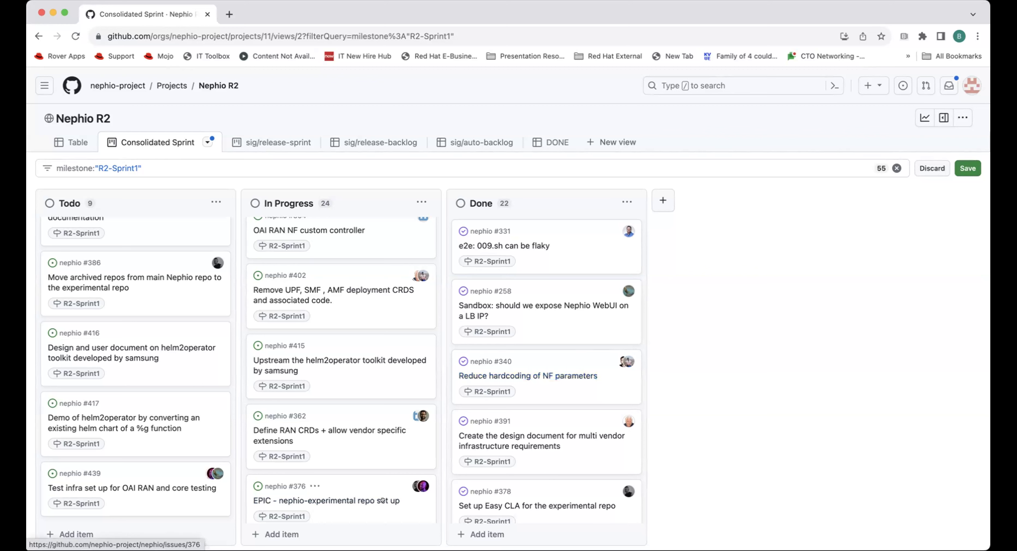
pyautogui.scroll(-2, 433, 481)
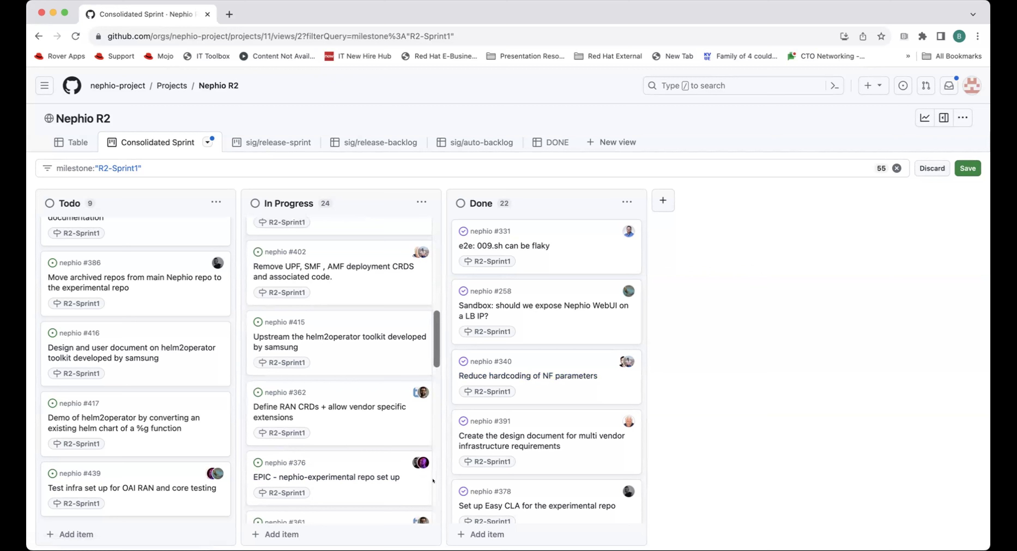